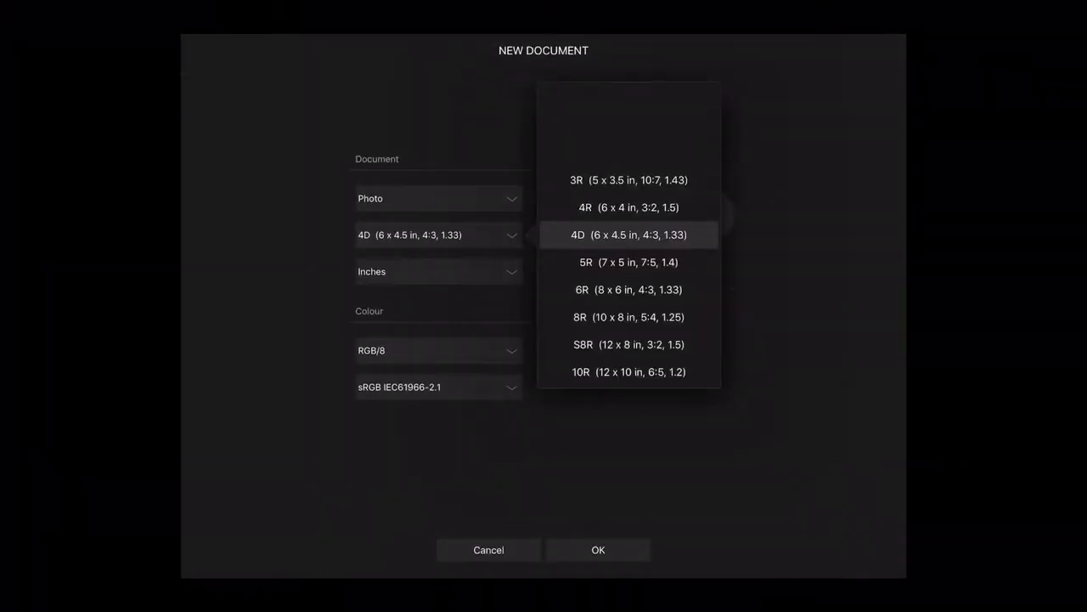
# Create a new blank 4R (6 x 4 in) photo document
pyautogui.click(628, 208)
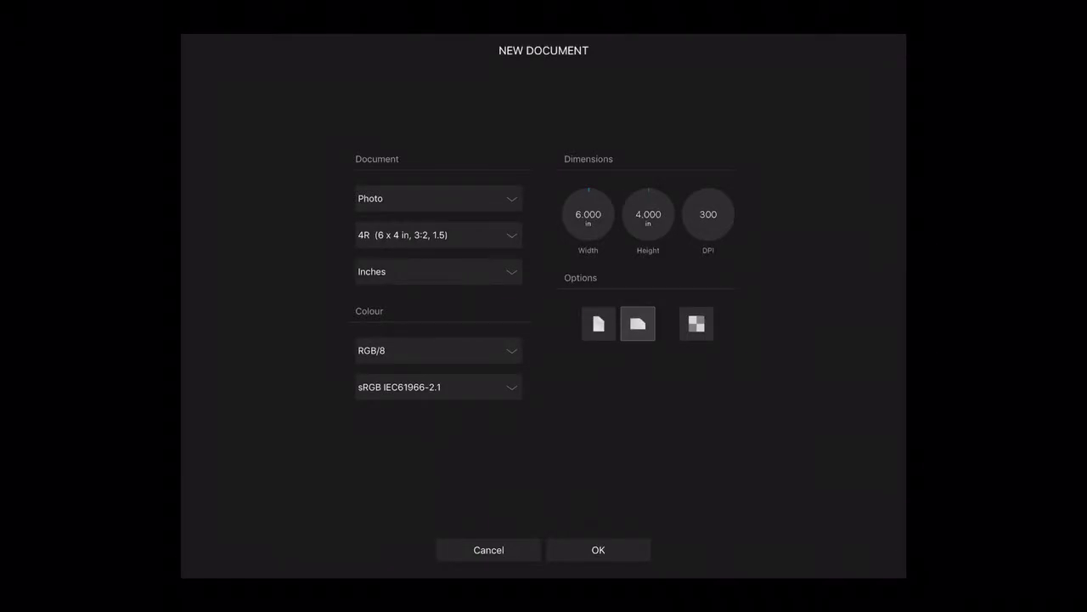
pyautogui.click(598, 550)
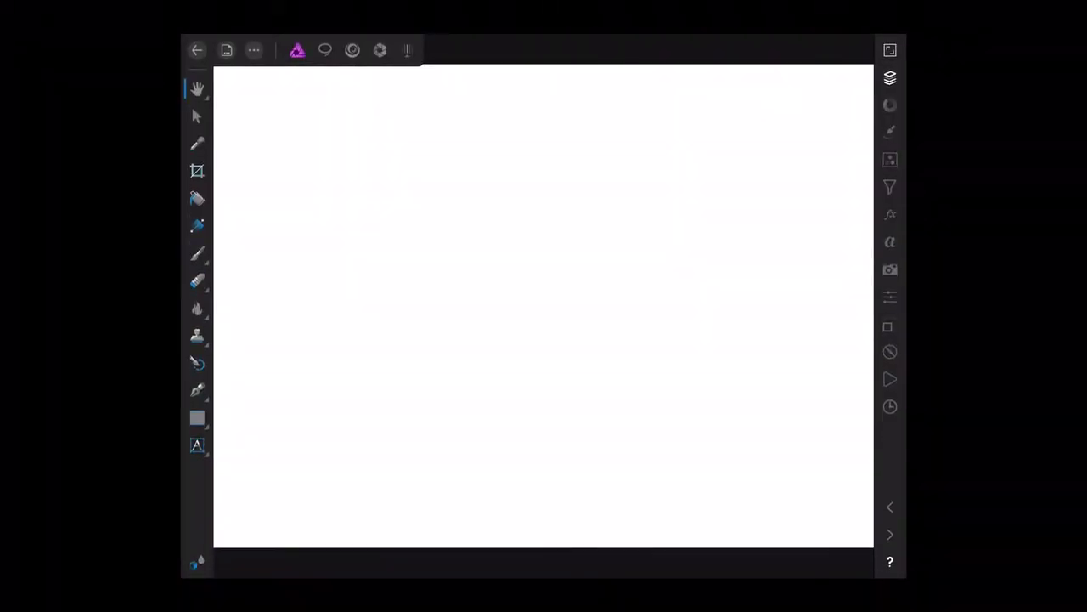
# Set the working colour to red in the Colour studio
pyautogui.click(890, 104)
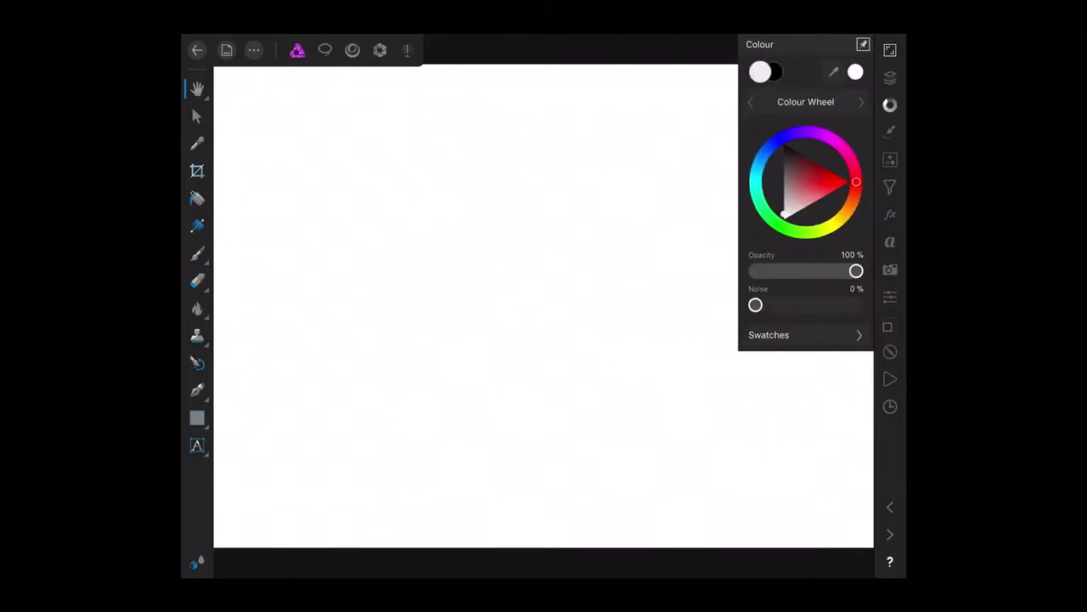
pyautogui.moveTo(783, 214); pyautogui.dragTo(841, 181)
pyautogui.click(889, 104)
# Add a red fill layer covering the canvas, then switch to the Selection persona
pyautogui.click(889, 77)
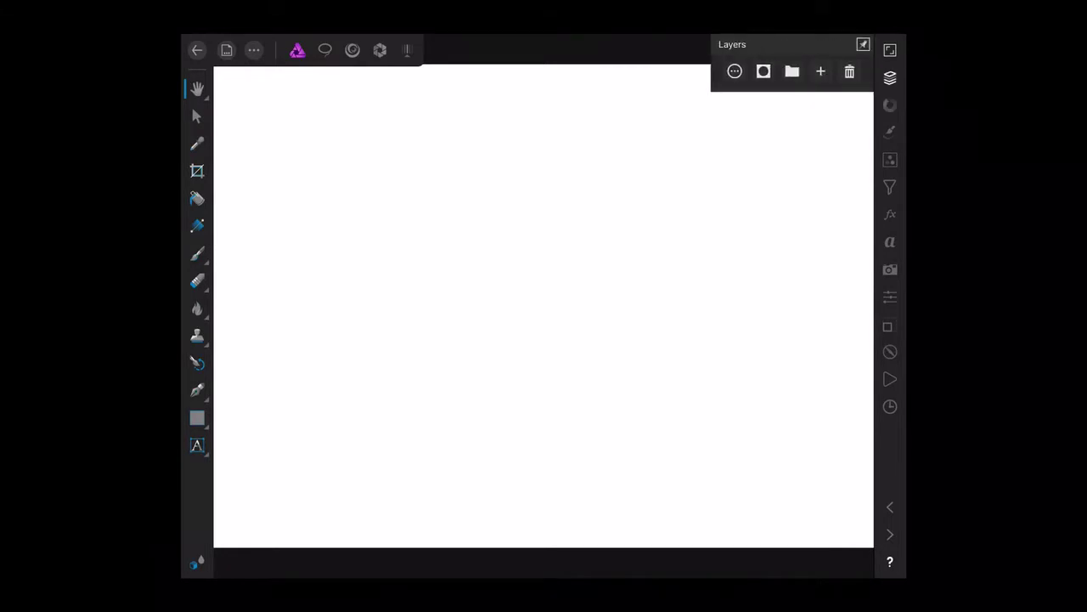
pyautogui.click(820, 71)
pyautogui.click(819, 142)
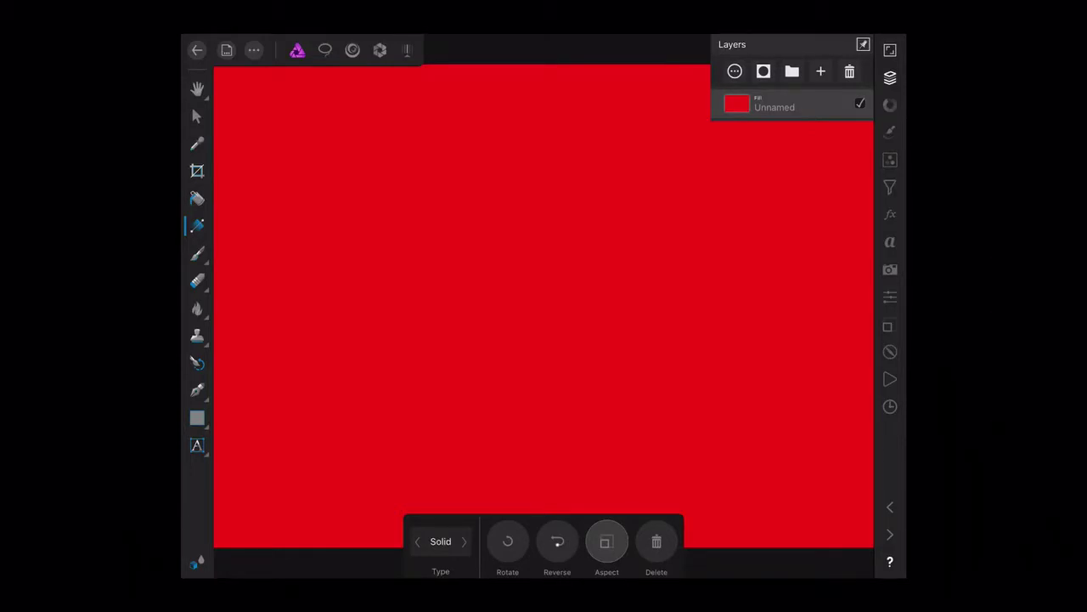
pyautogui.click(889, 77)
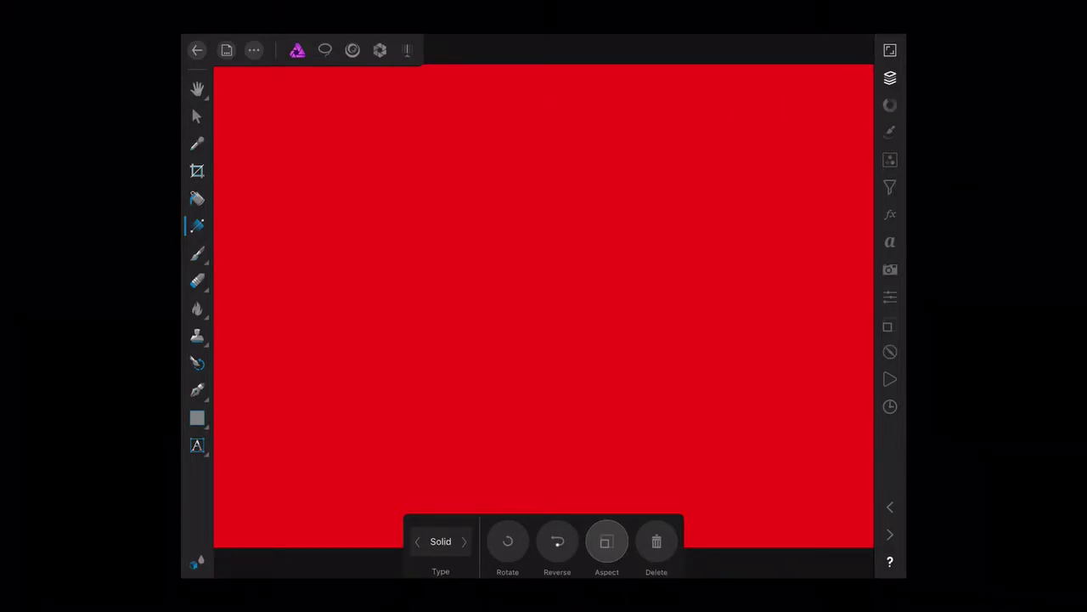
pyautogui.click(324, 49)
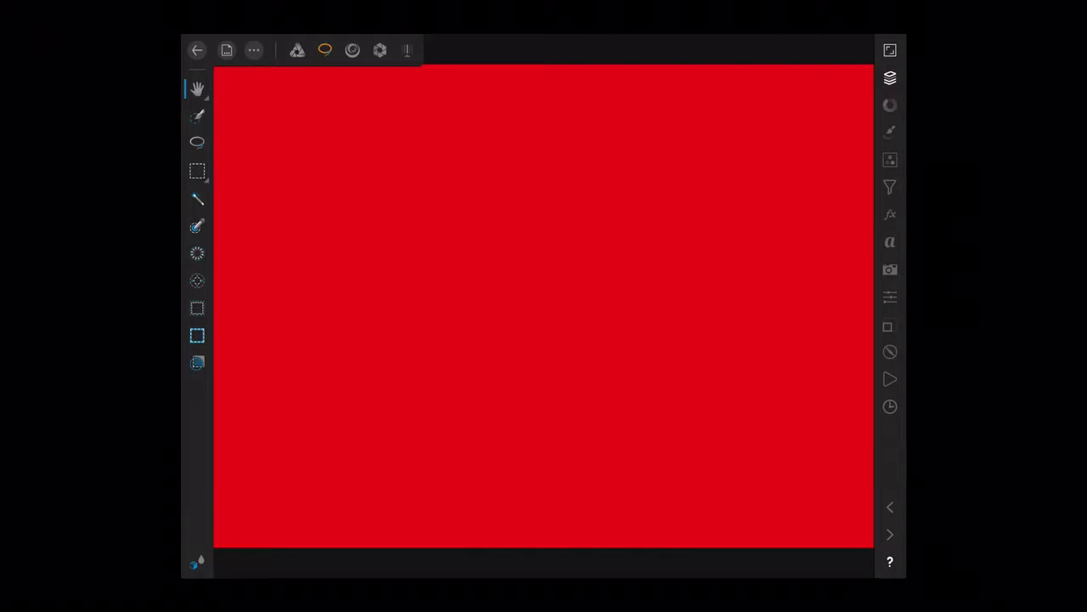
# Draw a thin vertical elliptical marquee selection down the centre of the red card
pyautogui.click(197, 171)
pyautogui.click(297, 158)
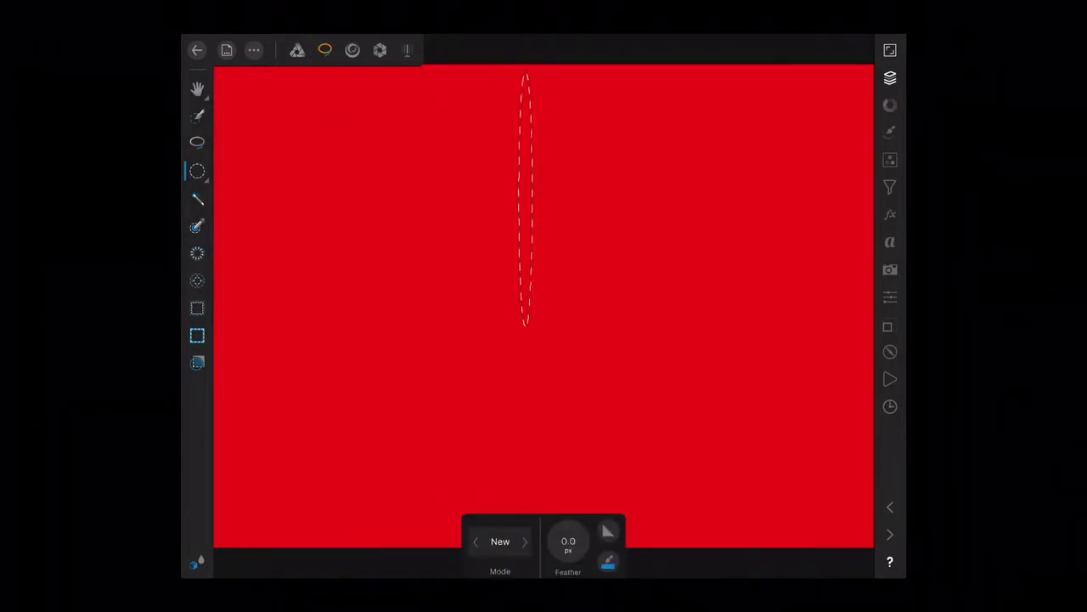
pyautogui.moveTo(531, 325); pyautogui.dragTo(543, 529)
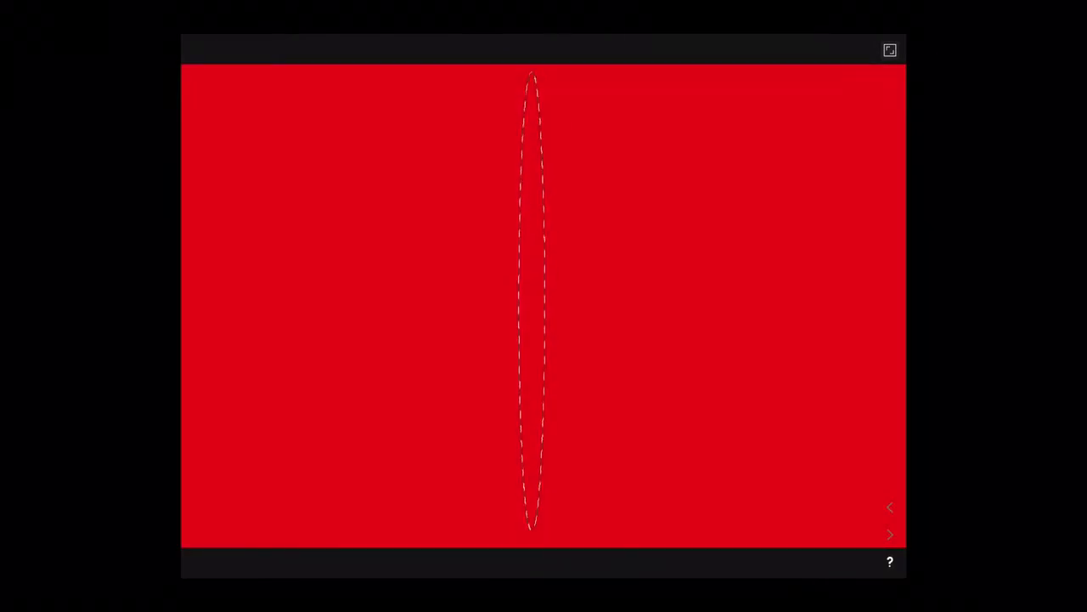
pyautogui.moveTo(544, 528); pyautogui.dragTo(530, 514)
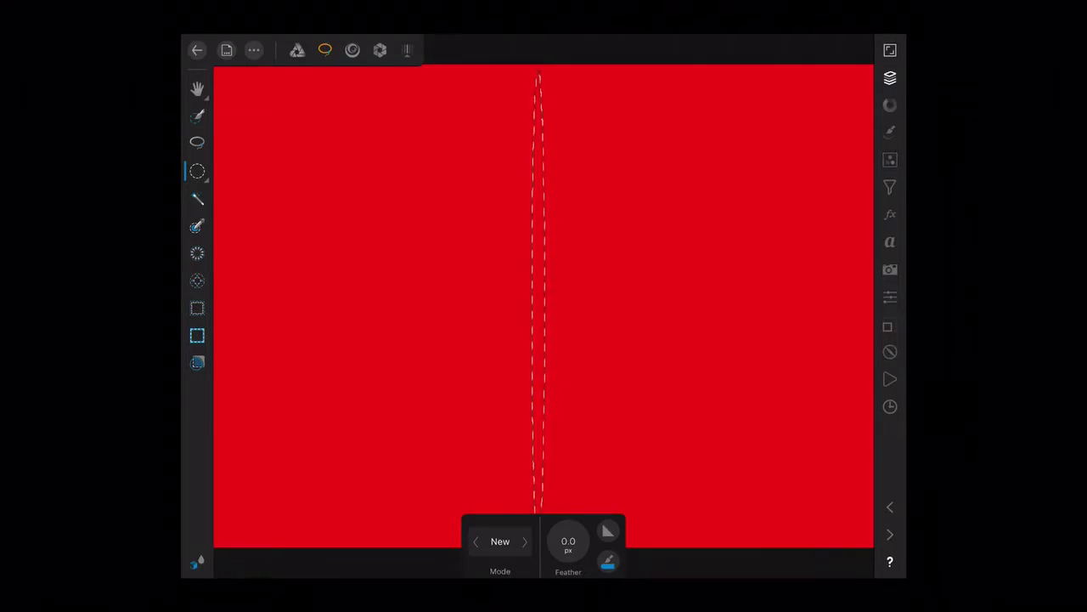
pyautogui.click(430, 259)
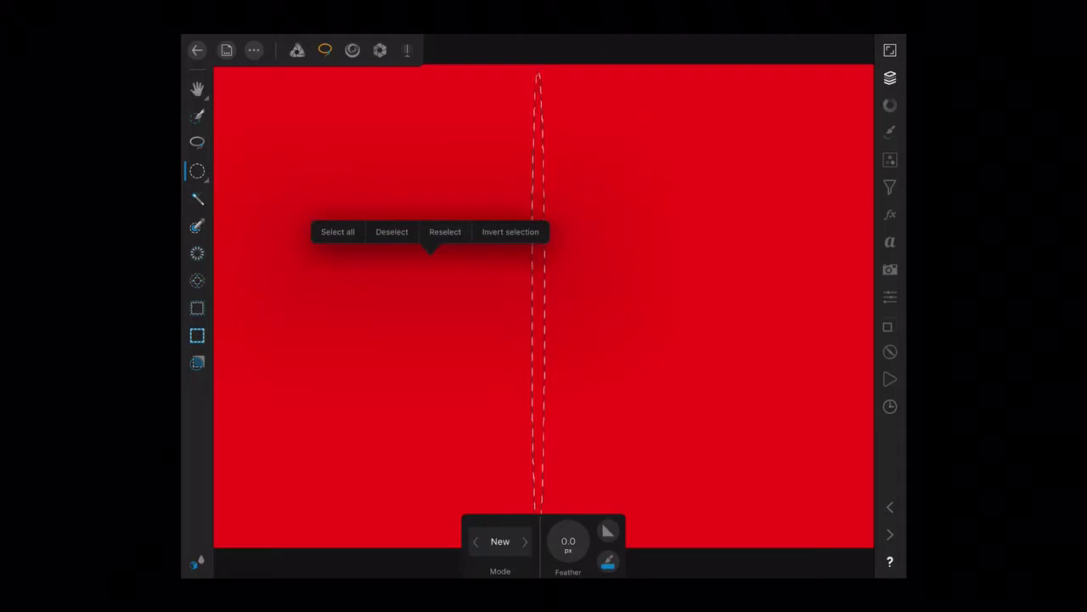
# Back in the Photo persona, duplicate the red fill layer
pyautogui.click(297, 50)
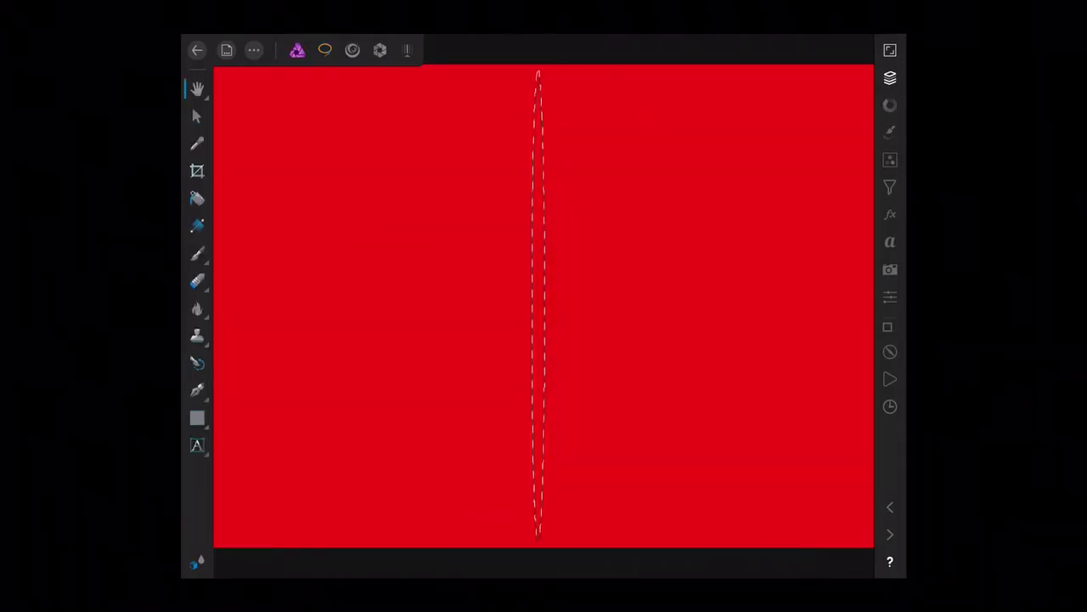
pyautogui.click(380, 270)
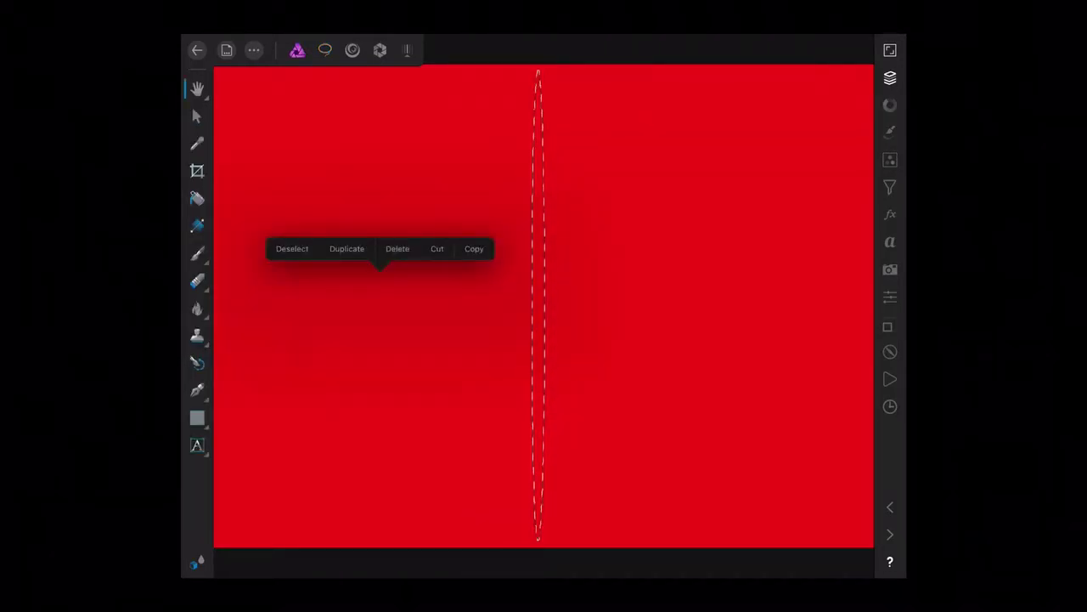
pyautogui.click(347, 248)
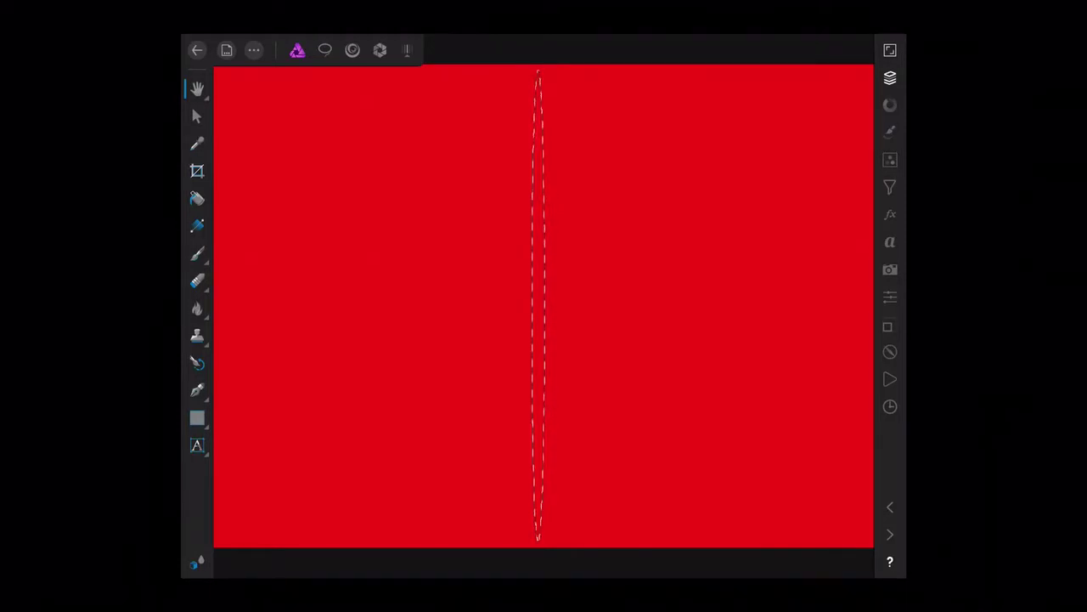
pyautogui.click(890, 77)
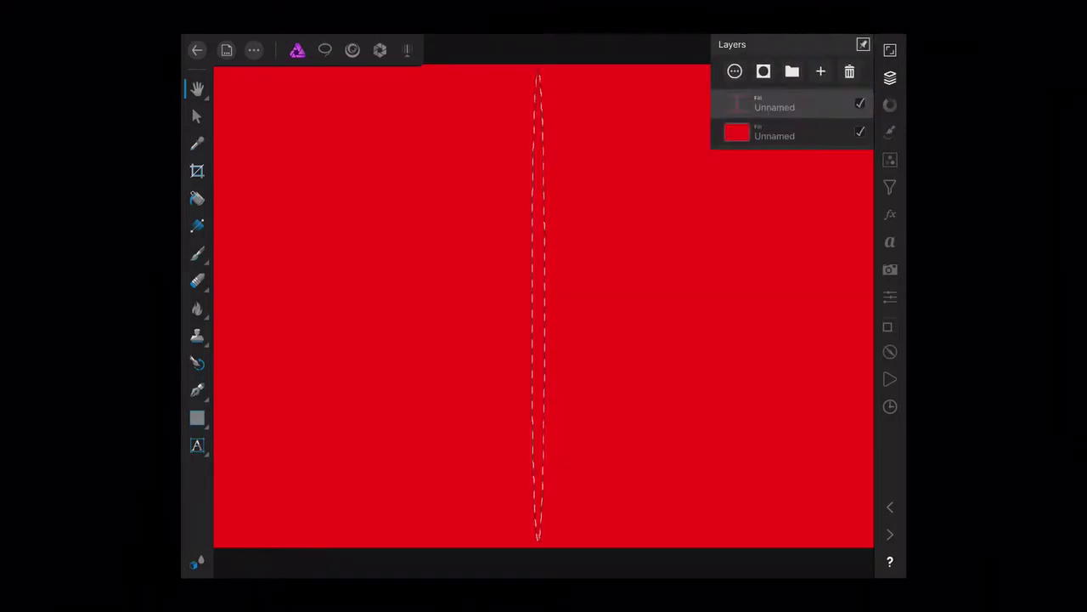
pyautogui.click(890, 77)
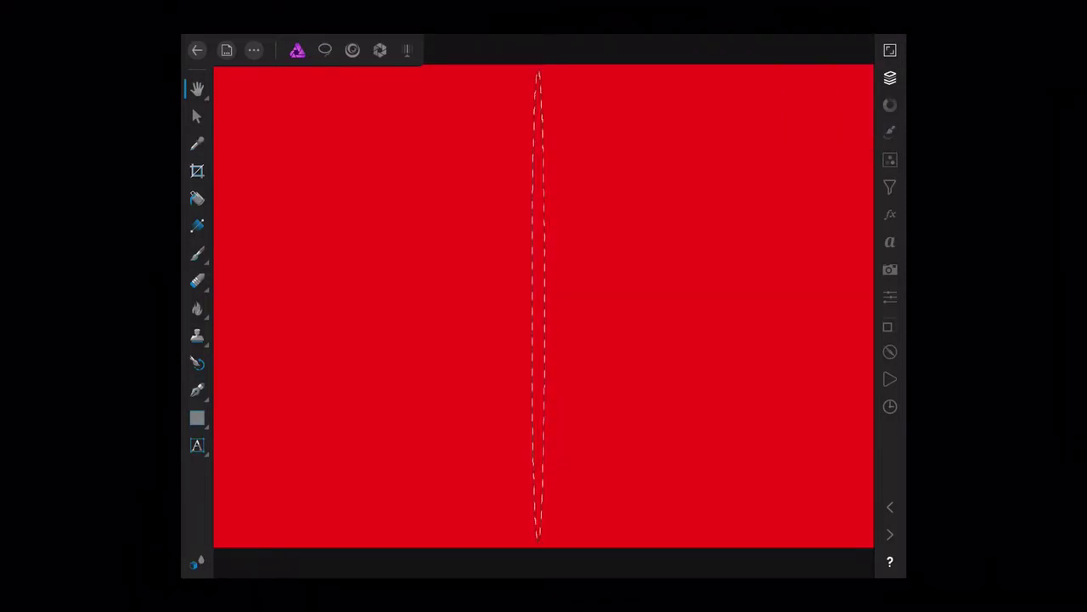
pyautogui.click(890, 77)
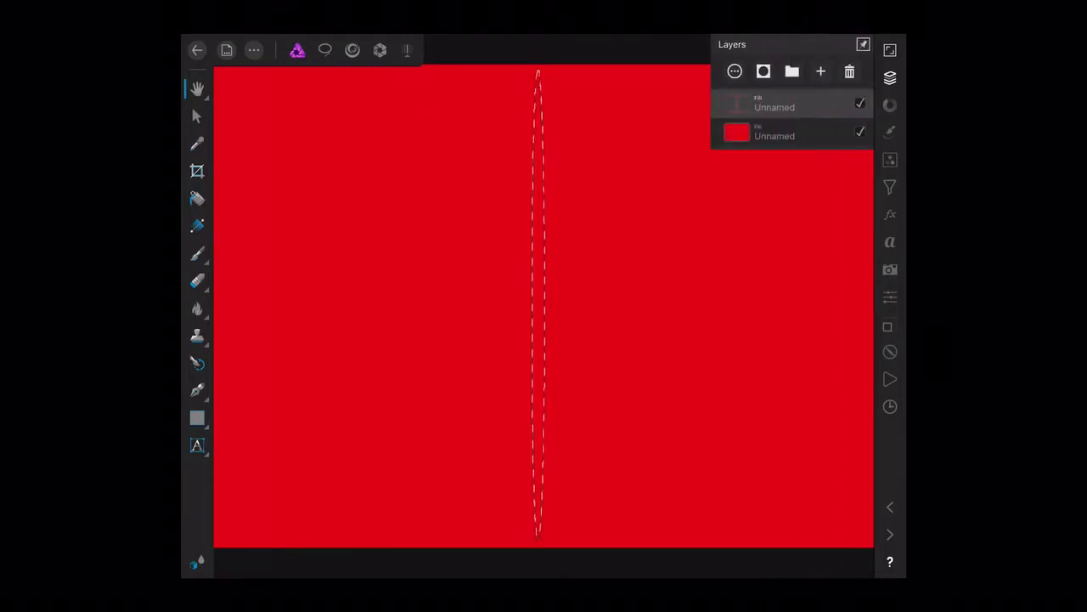
# Fill the slit selection with near-black, then deselect
pyautogui.click(890, 104)
pyautogui.moveTo(840, 182); pyautogui.dragTo(787, 151)
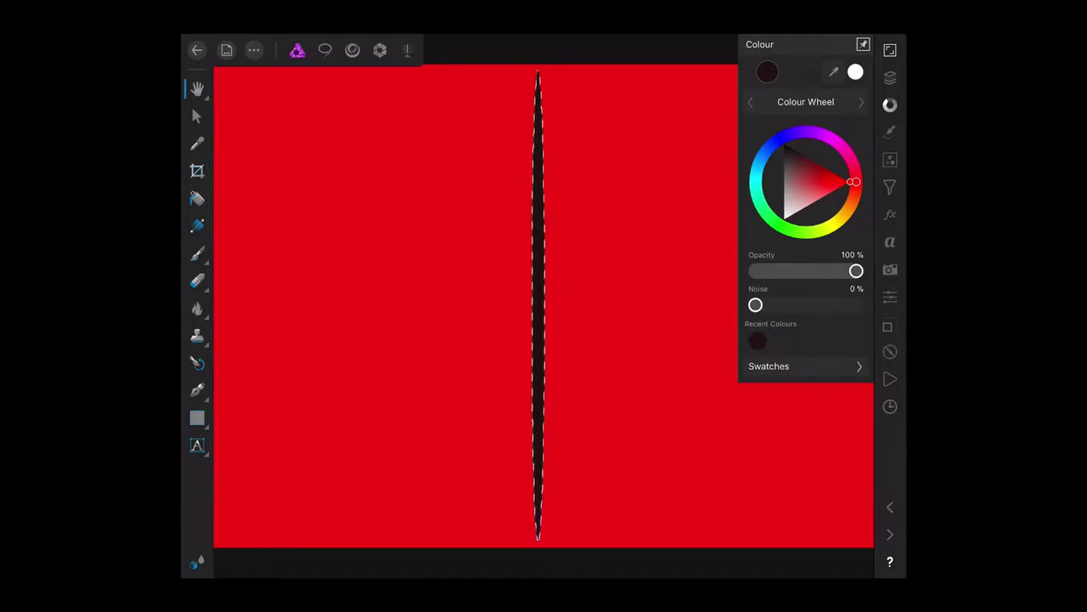
pyautogui.click(890, 105)
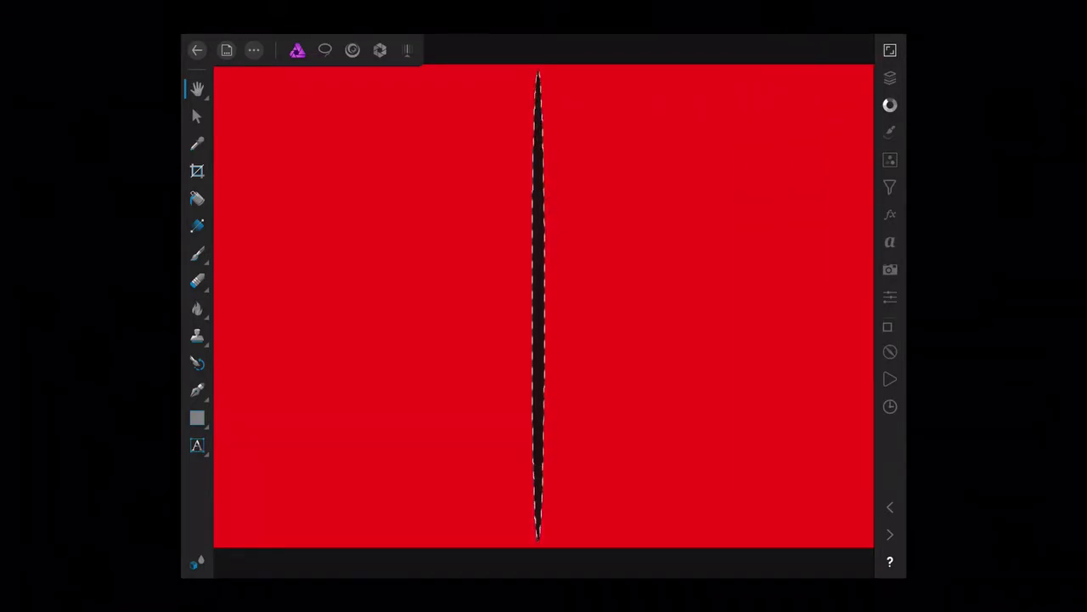
pyautogui.click(343, 350)
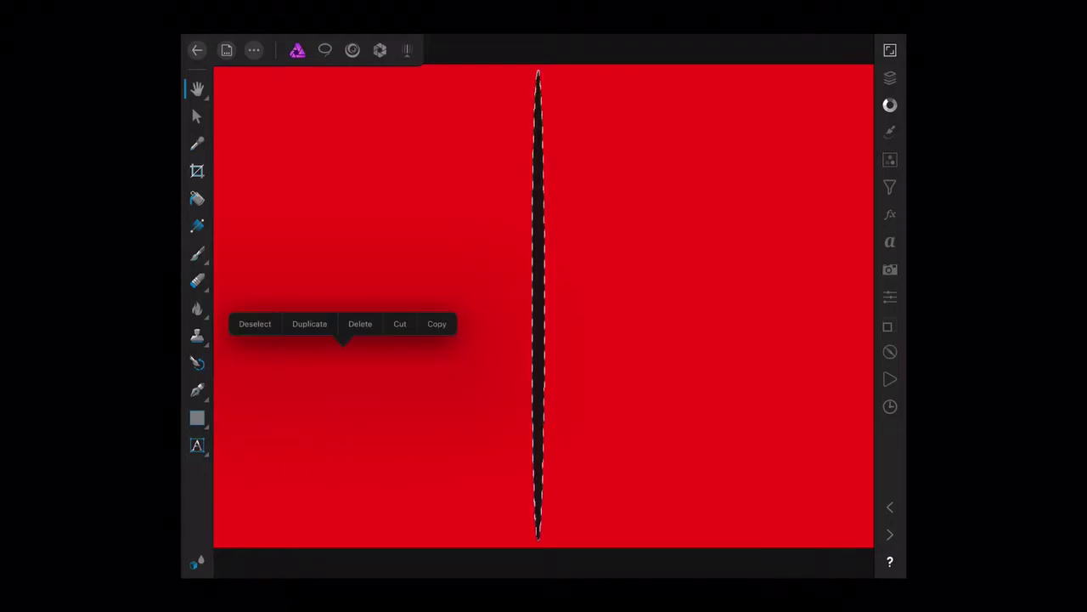
pyautogui.click(255, 323)
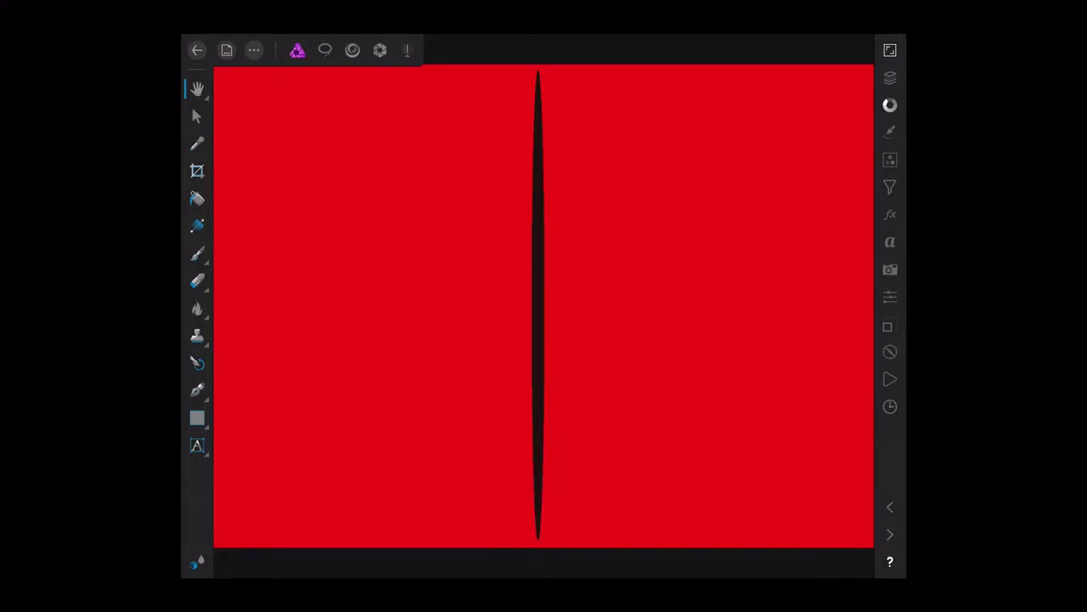
pyautogui.click(889, 77)
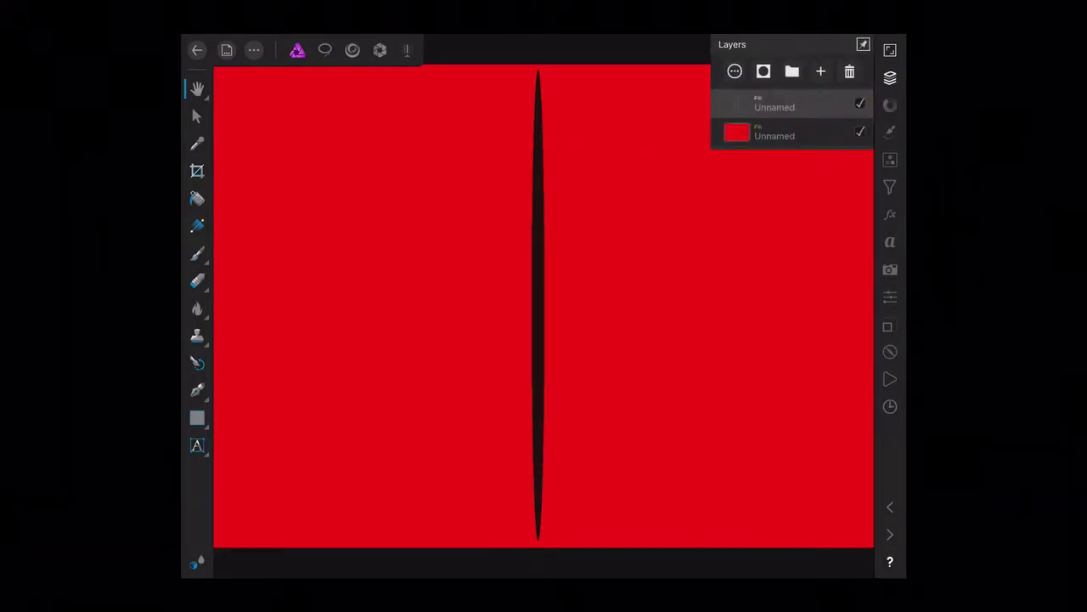
# Apply a Box Blur of about 8 px radius to soften the black slit
pyautogui.click(889, 187)
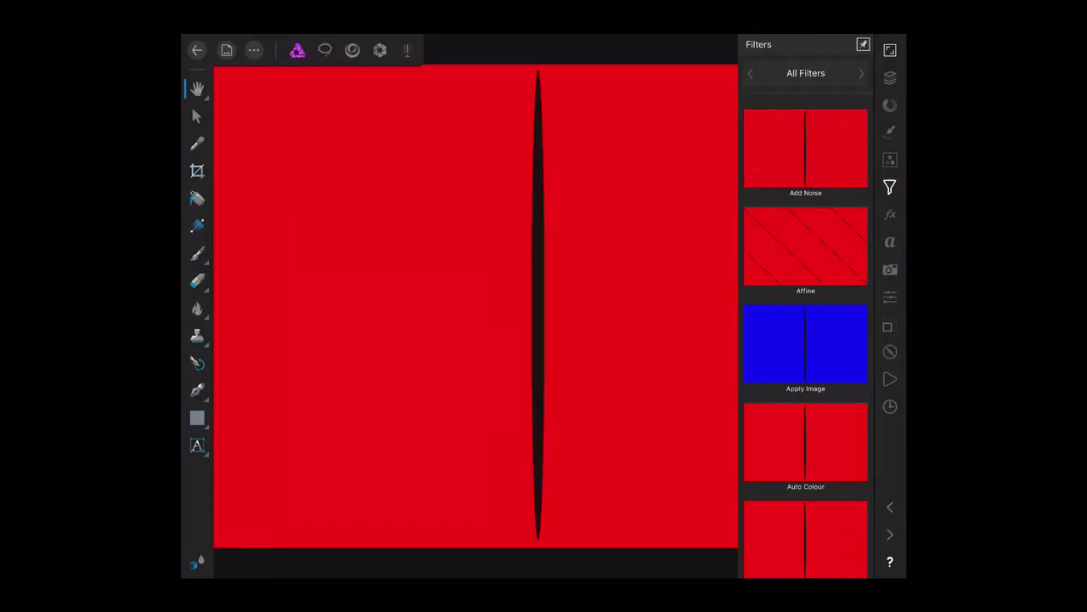
pyautogui.scroll(-3, 805, 340)
pyautogui.scroll(-2, 806, 339)
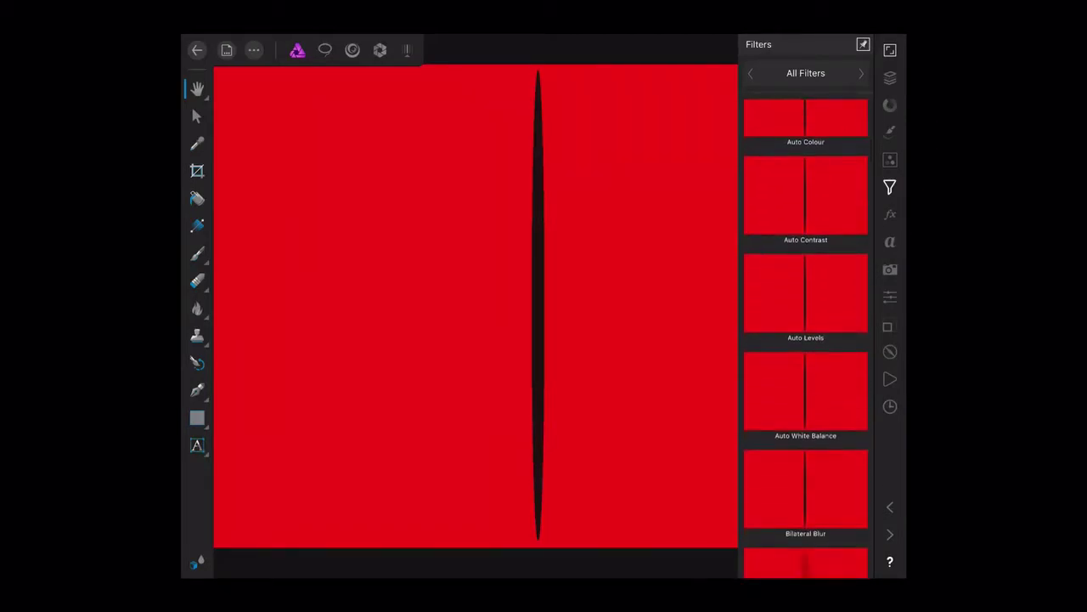
pyautogui.scroll(-2, 805, 340)
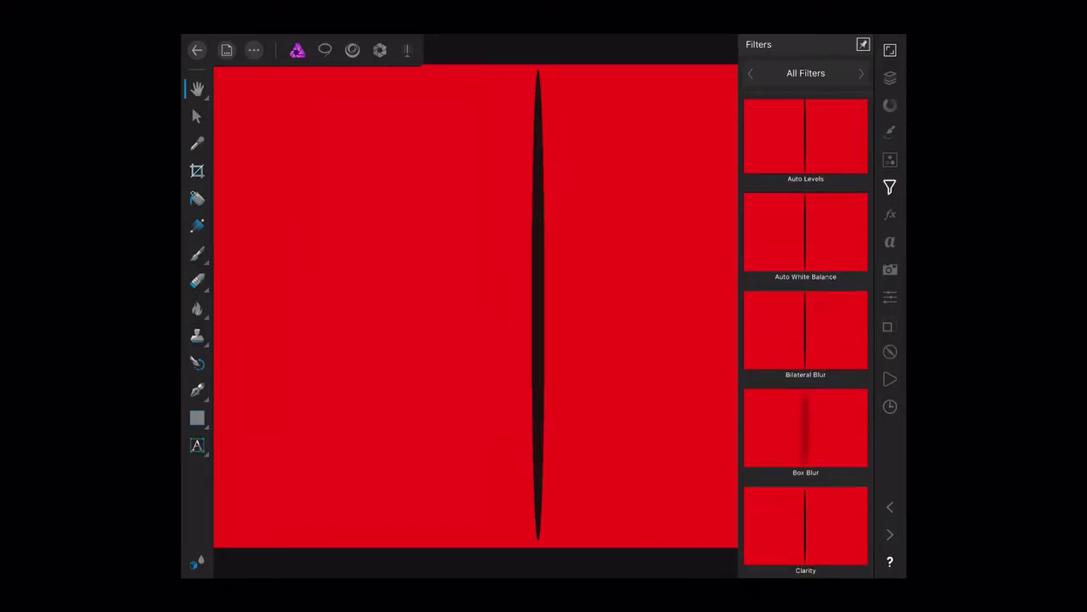
pyautogui.click(805, 428)
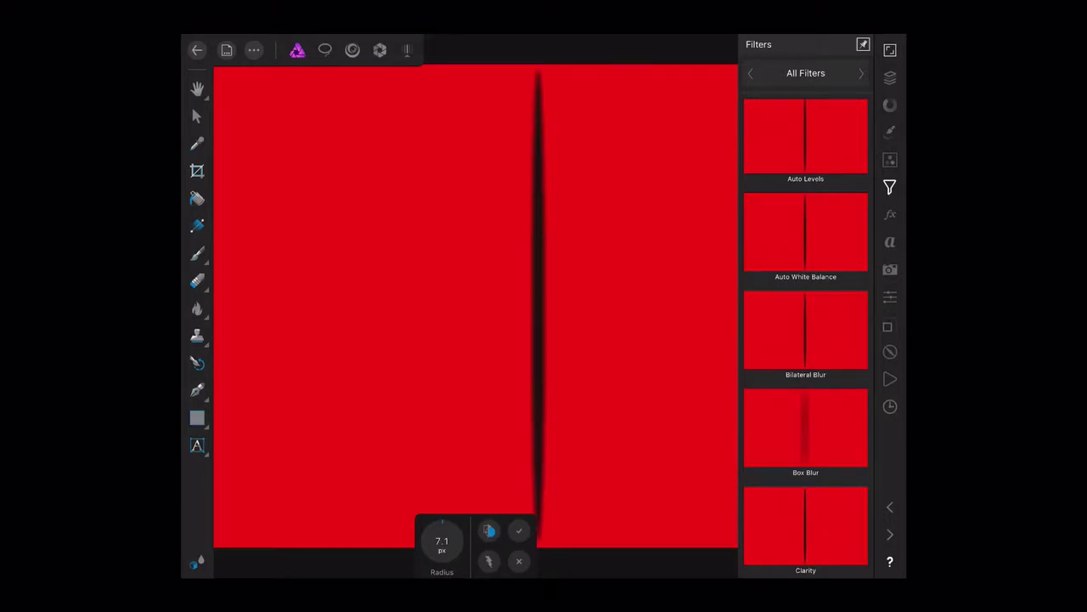
pyautogui.moveTo(442, 542)
pyautogui.mouseDown()
pyautogui.moveTo(455, 541)
pyautogui.moveTo(434, 541)
pyautogui.mouseUp()
pyautogui.click(519, 530)
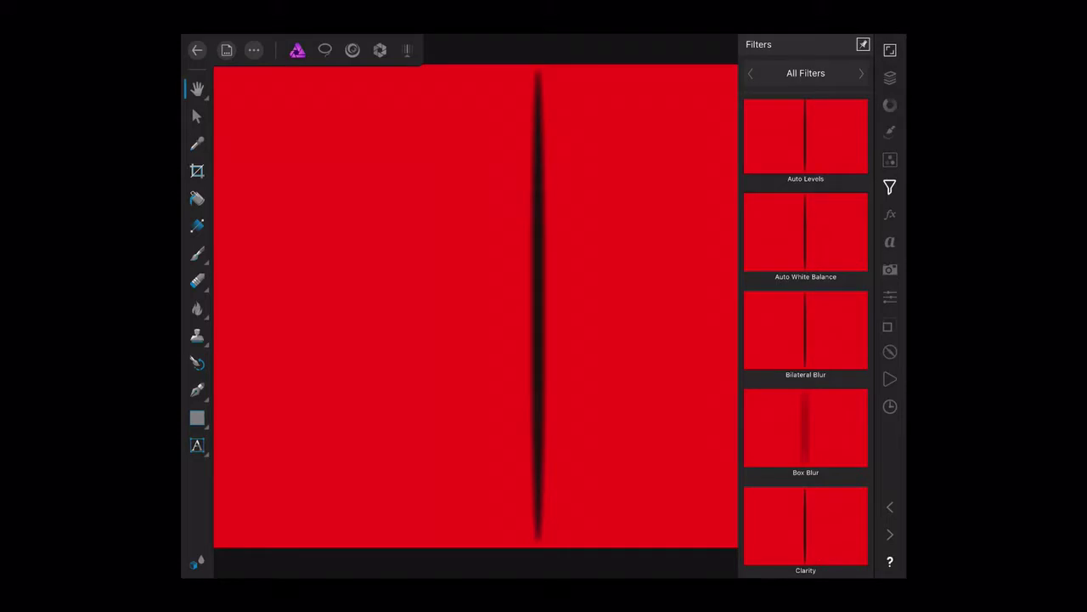
pyautogui.click(889, 187)
# Select the red background layer and draw a rectangular marquee from the slit to the right edge
pyautogui.click(889, 77)
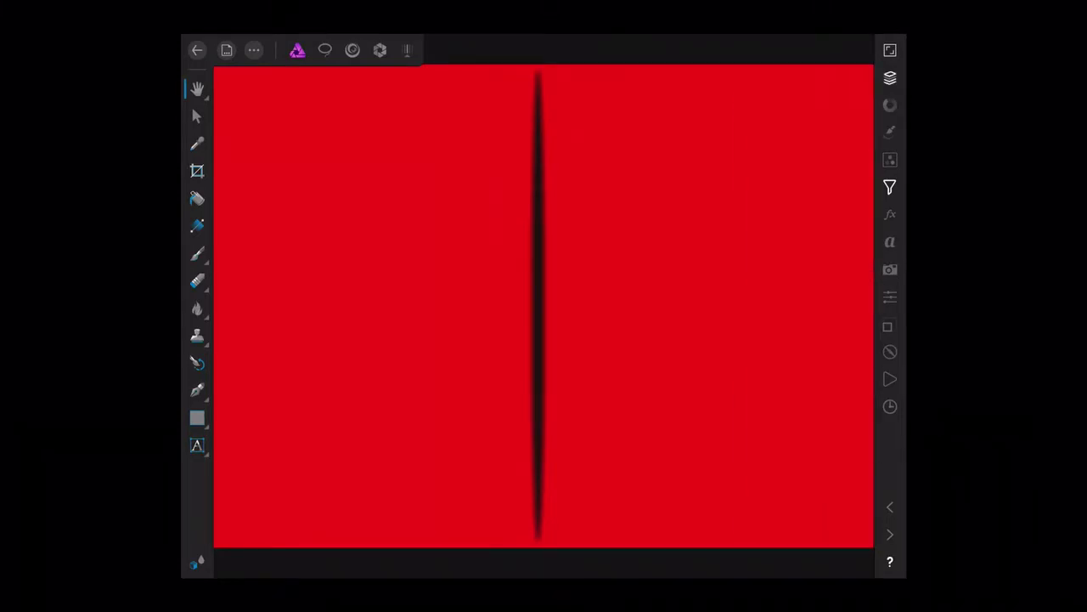
pyautogui.click(775, 134)
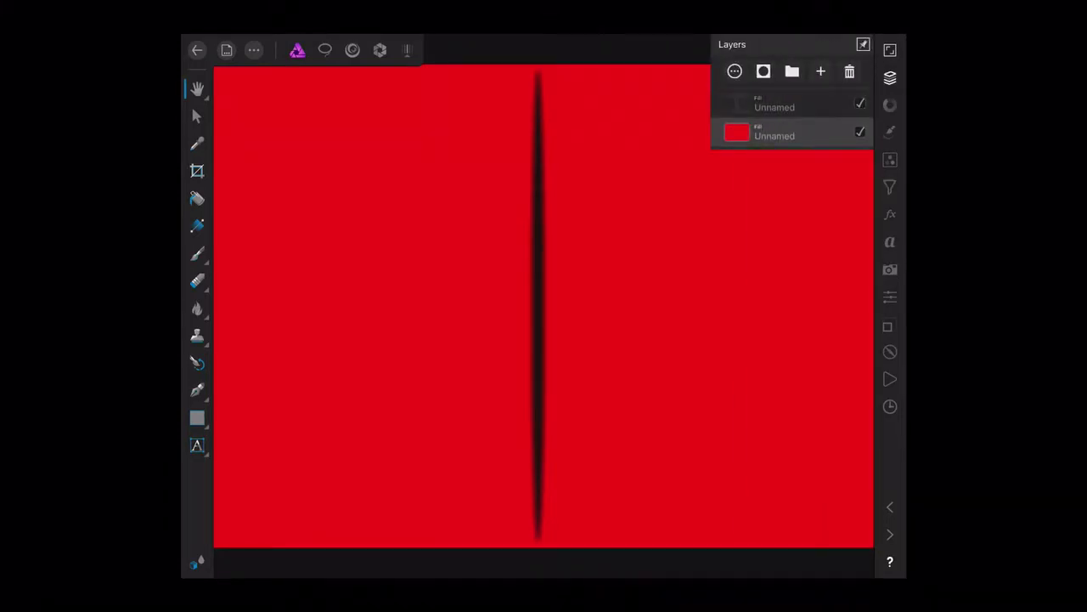
pyautogui.click(324, 49)
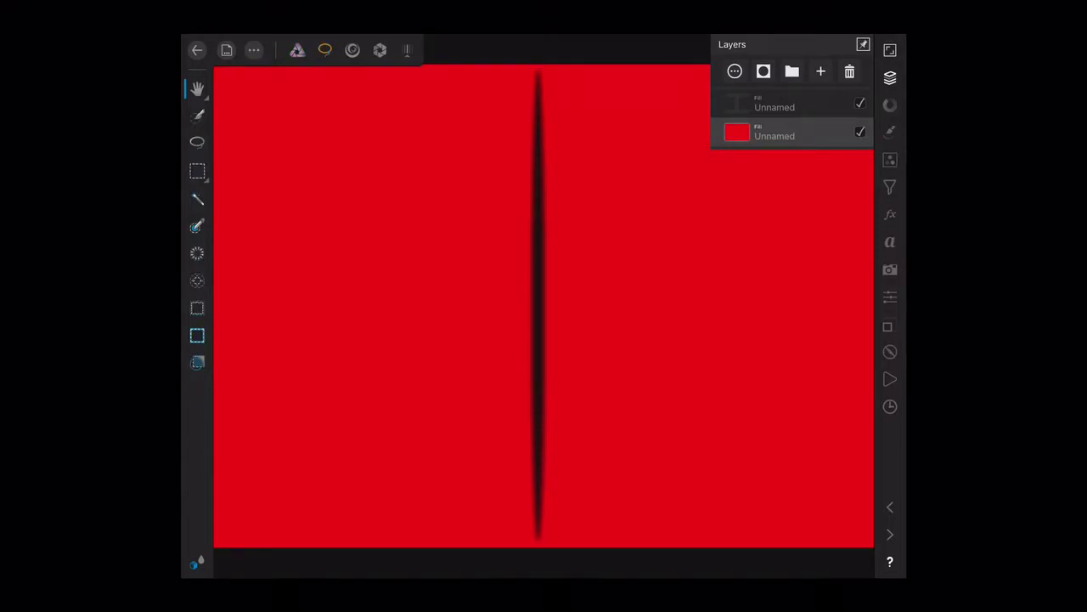
pyautogui.click(197, 170)
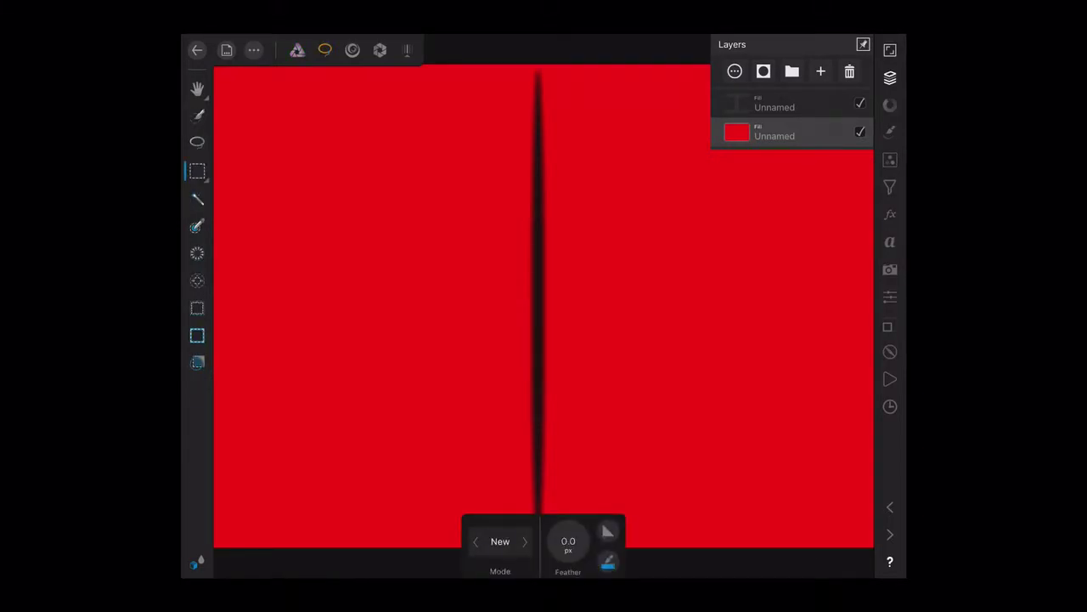
pyautogui.scroll(-3, 543, 306)
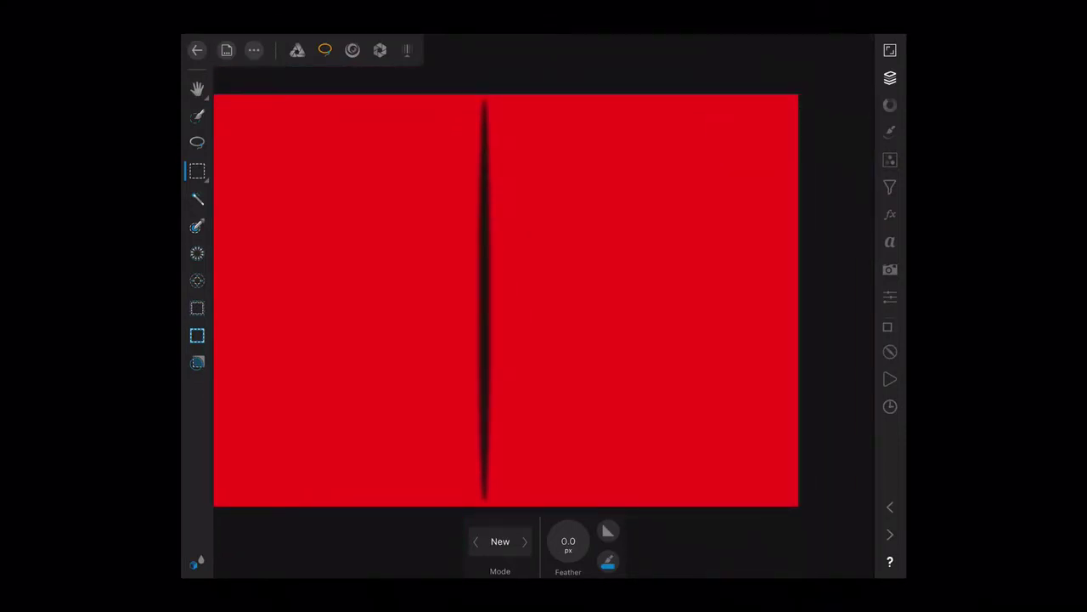
pyautogui.moveTo(486, 225)
pyautogui.mouseDown()
pyautogui.moveTo(517, 436)
pyautogui.moveTo(560, 486)
pyautogui.mouseUp()
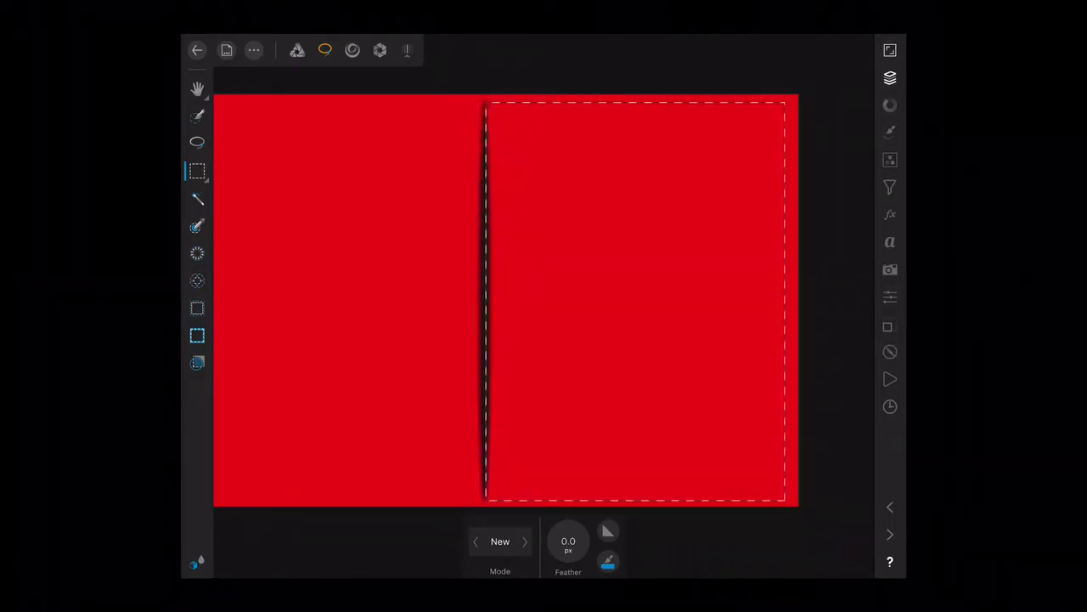
# Duplicate the selected right half of the red card onto a new layer
pyautogui.click(890, 78)
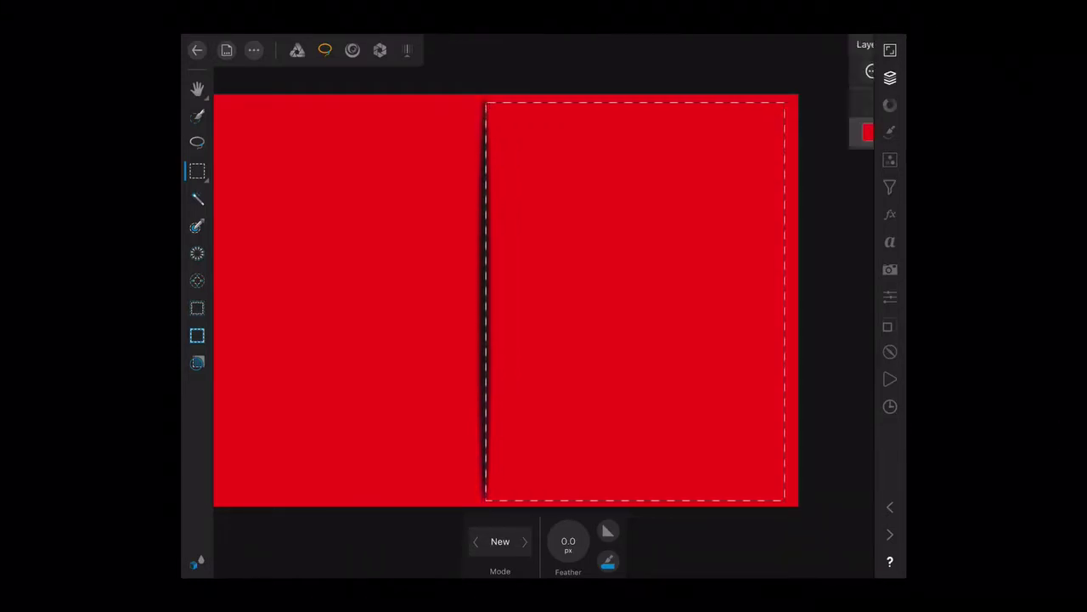
pyautogui.click(890, 77)
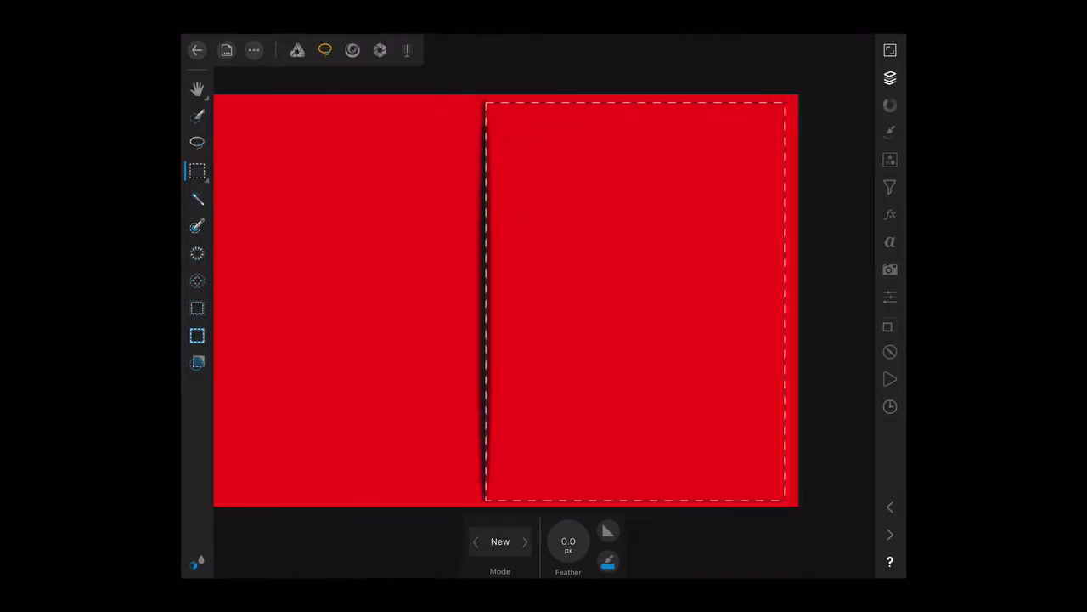
pyautogui.click(296, 50)
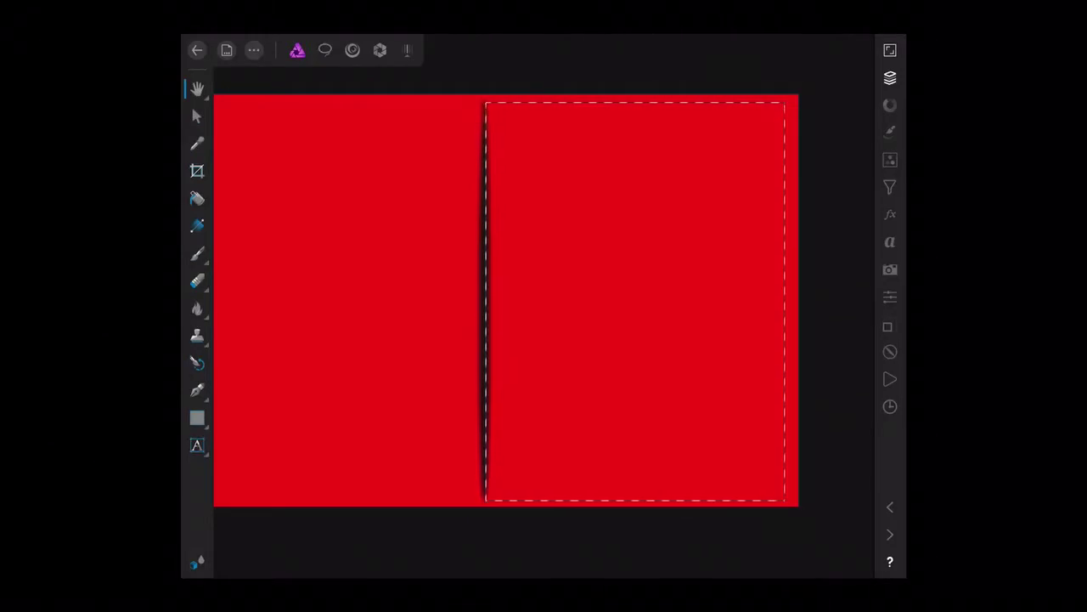
pyautogui.click(592, 293)
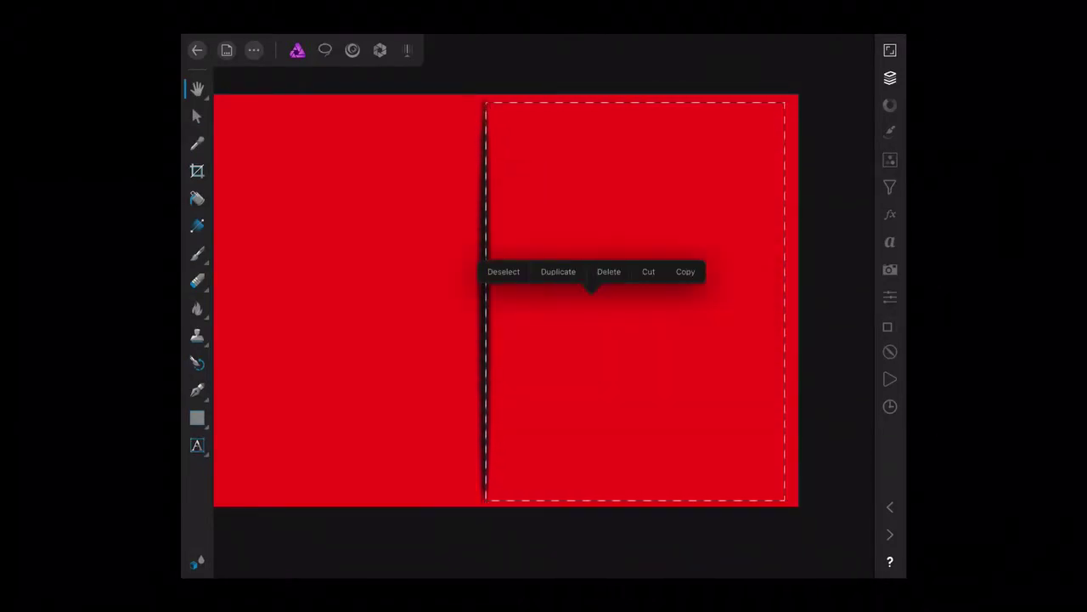
pyautogui.click(558, 271)
pyautogui.click(890, 78)
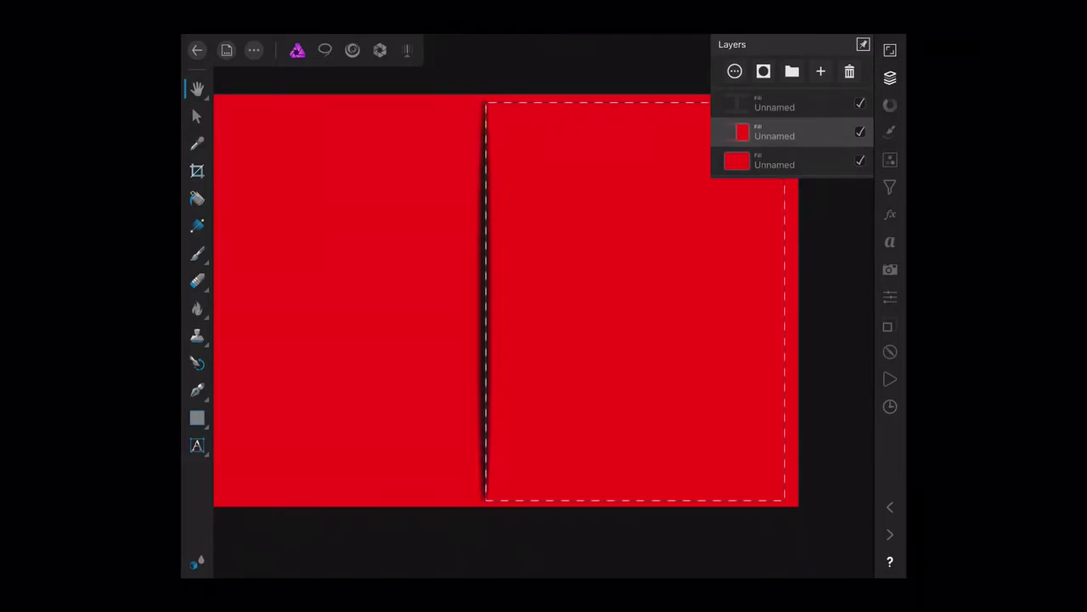
# Deselect and drag the right-half copy to the top of the layer stack
pyautogui.click(366, 316)
pyautogui.click(279, 290)
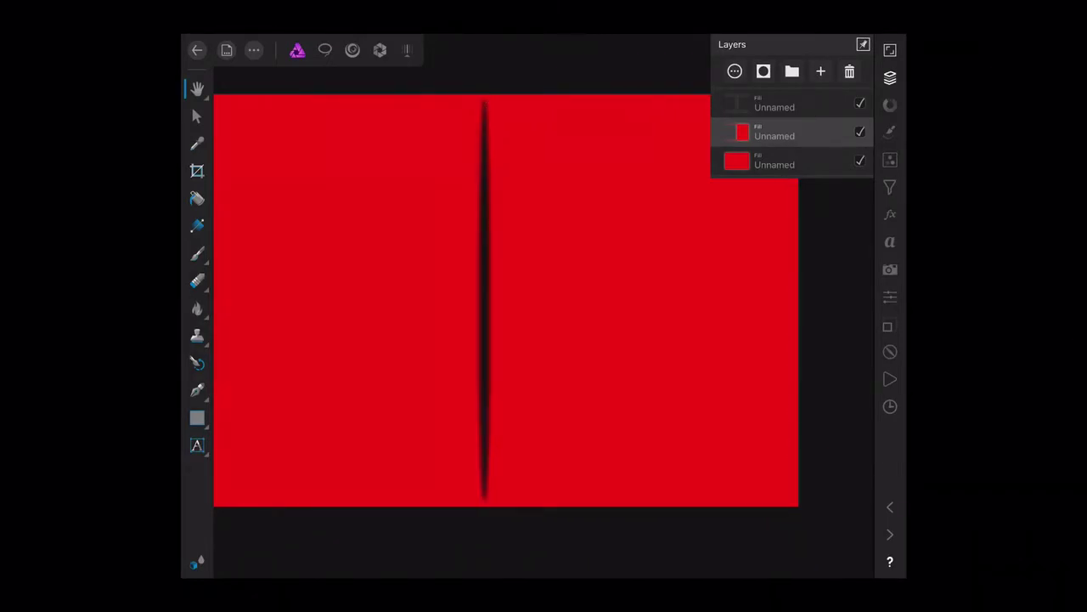
pyautogui.moveTo(769, 132); pyautogui.dragTo(769, 103)
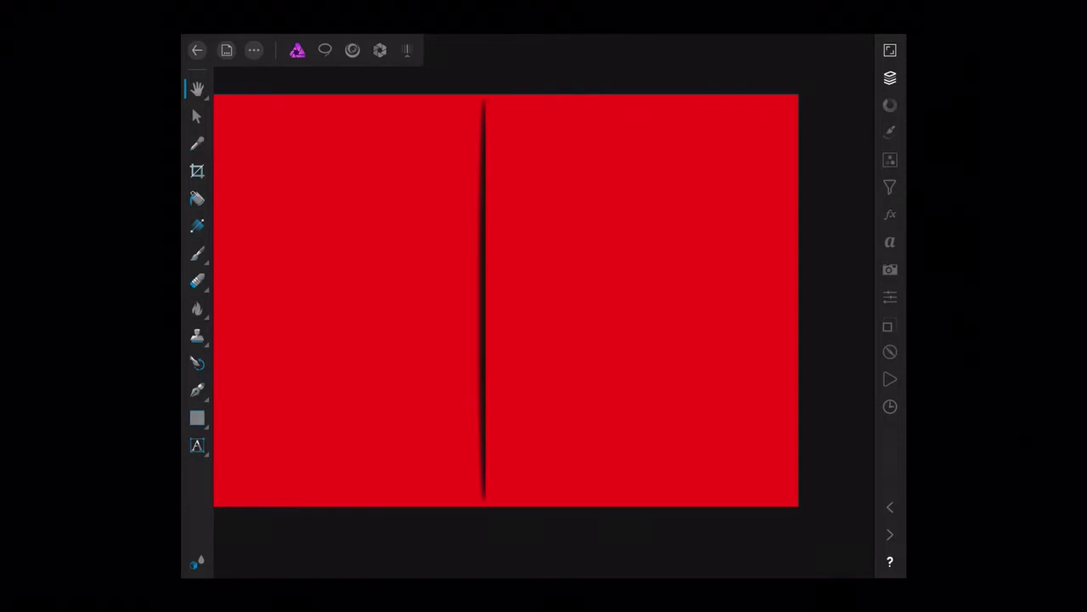
# Lower the black slit layer's opacity to 84% in its layer settings
pyautogui.click(890, 78)
pyautogui.click(774, 132)
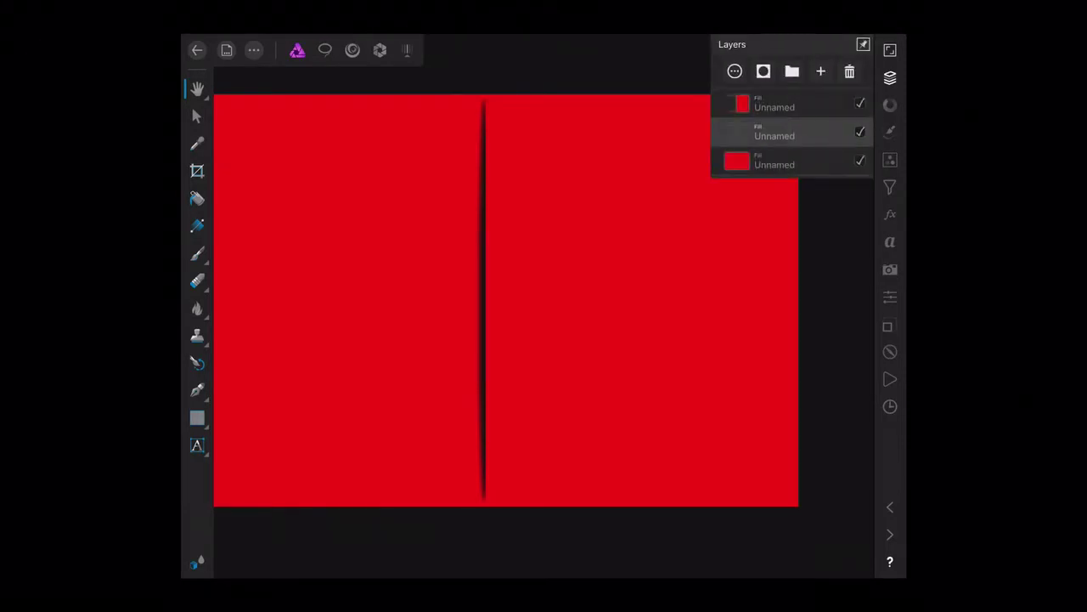
pyautogui.click(734, 72)
pyautogui.moveTo(853, 111); pyautogui.dragTo(835, 112)
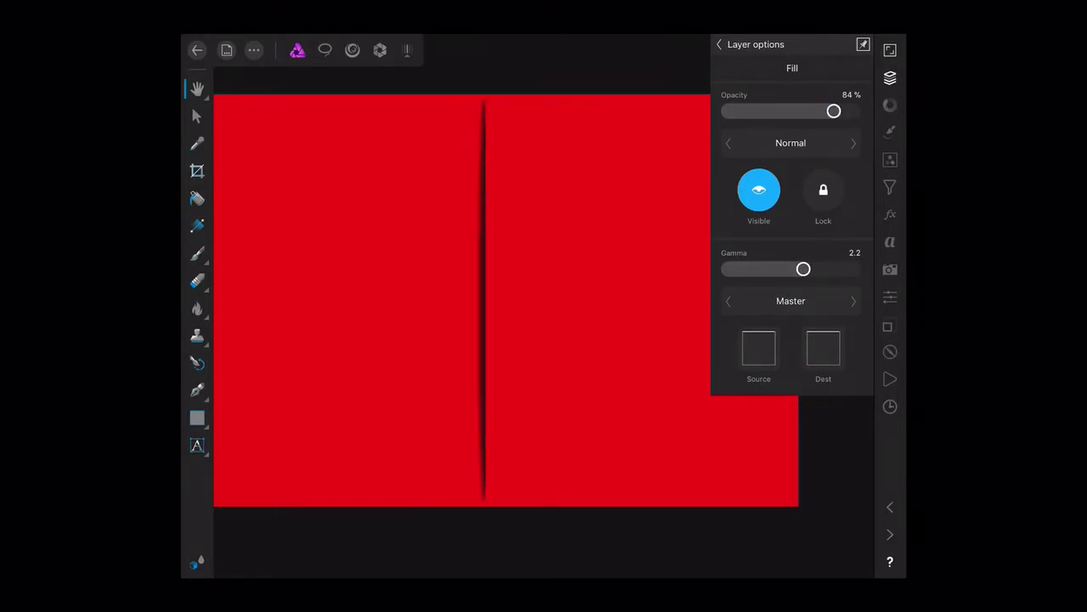
pyautogui.click(719, 44)
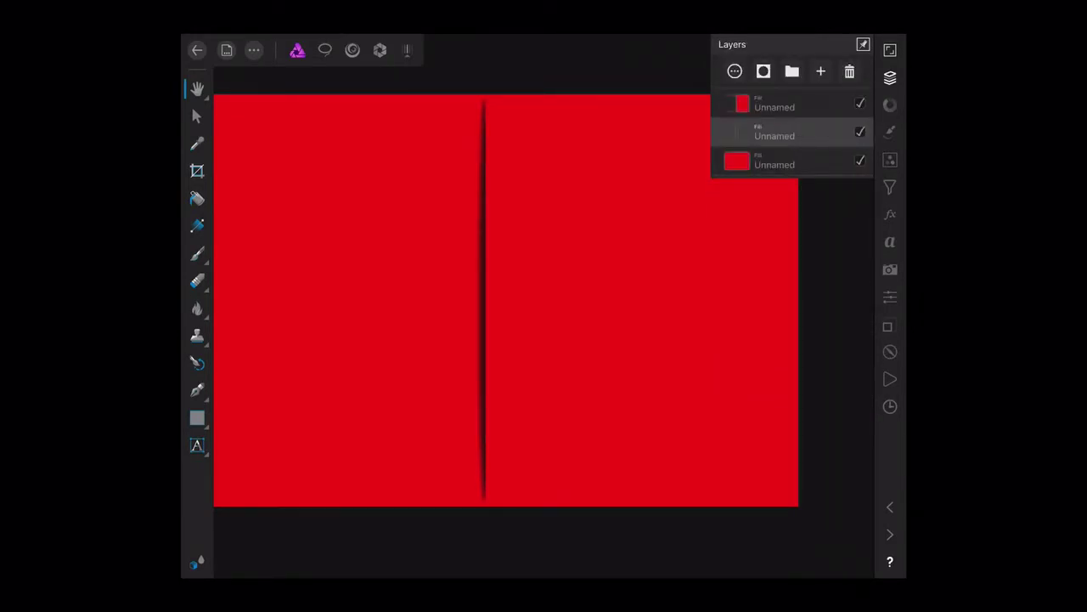
pyautogui.moveTo(507, 299)
pyautogui.mouseDown()
pyautogui.moveTo(495, 342)
pyautogui.moveTo(528, 319)
pyautogui.mouseUp()
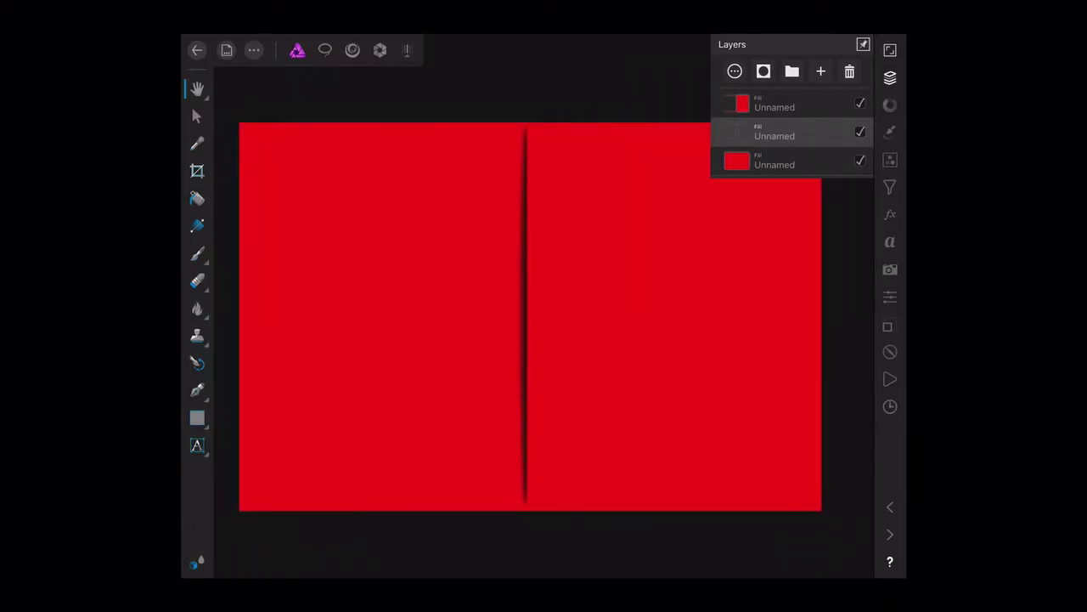
pyautogui.click(891, 77)
# Place the blue 2018 image from the Camera Roll onto the card
pyautogui.click(253, 50)
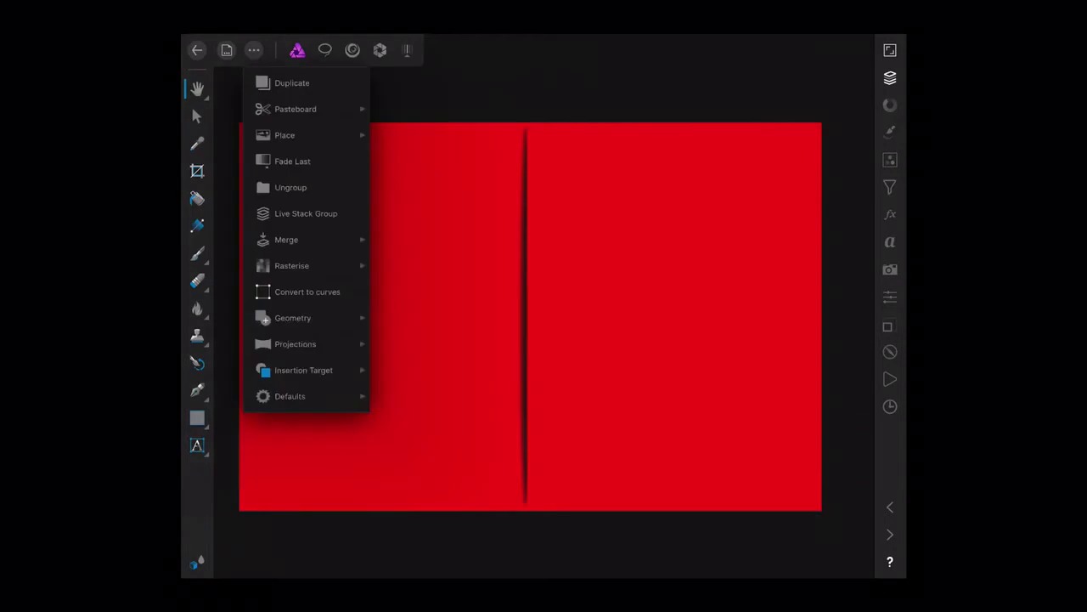
pyautogui.click(284, 135)
pyautogui.click(437, 119)
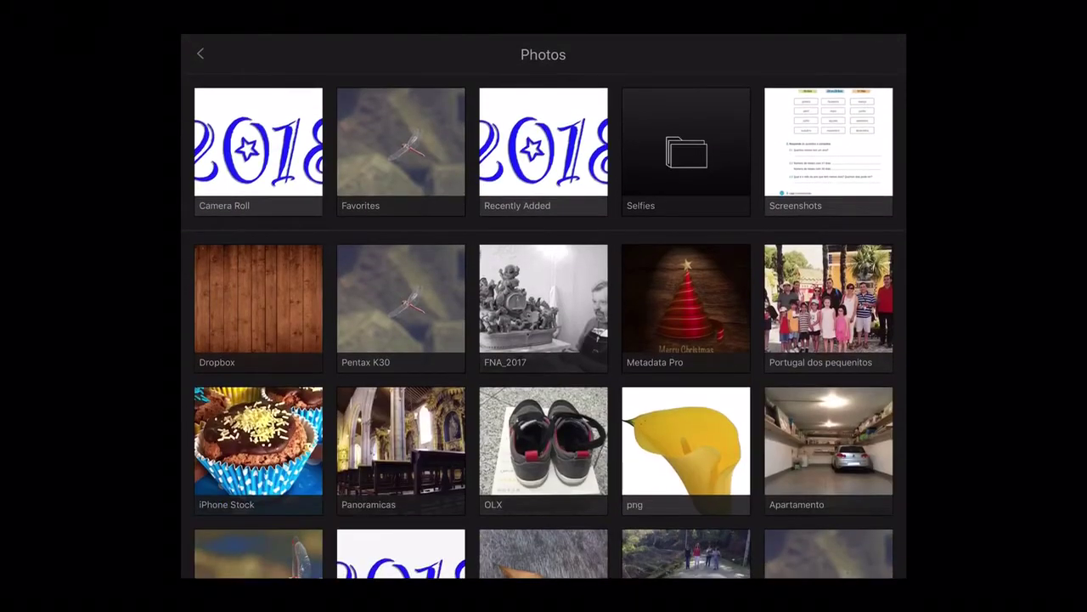
pyautogui.click(258, 151)
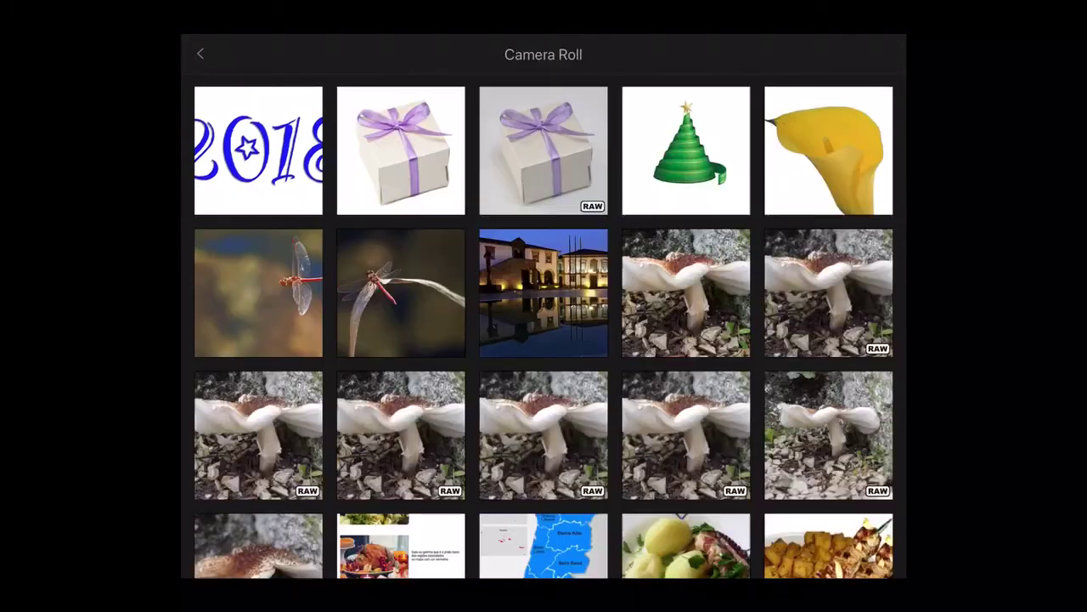
pyautogui.click(259, 150)
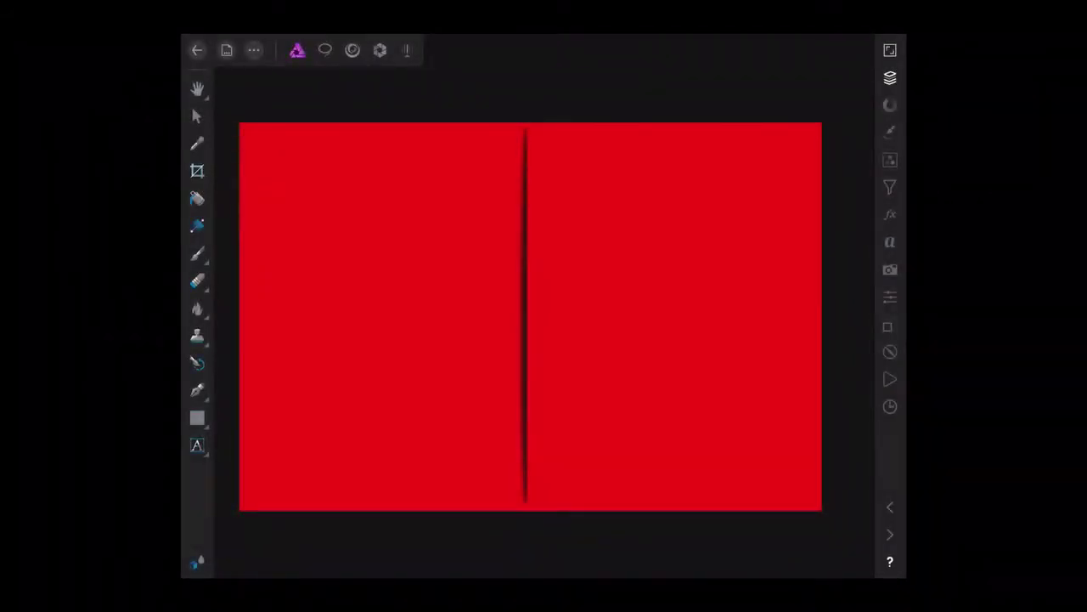
pyautogui.moveTo(304, 210); pyautogui.dragTo(651, 453)
# Tilt, shrink and move the 2018 image onto the left half, tucked into the slit
pyautogui.moveTo(477, 192); pyautogui.dragTo(427, 201)
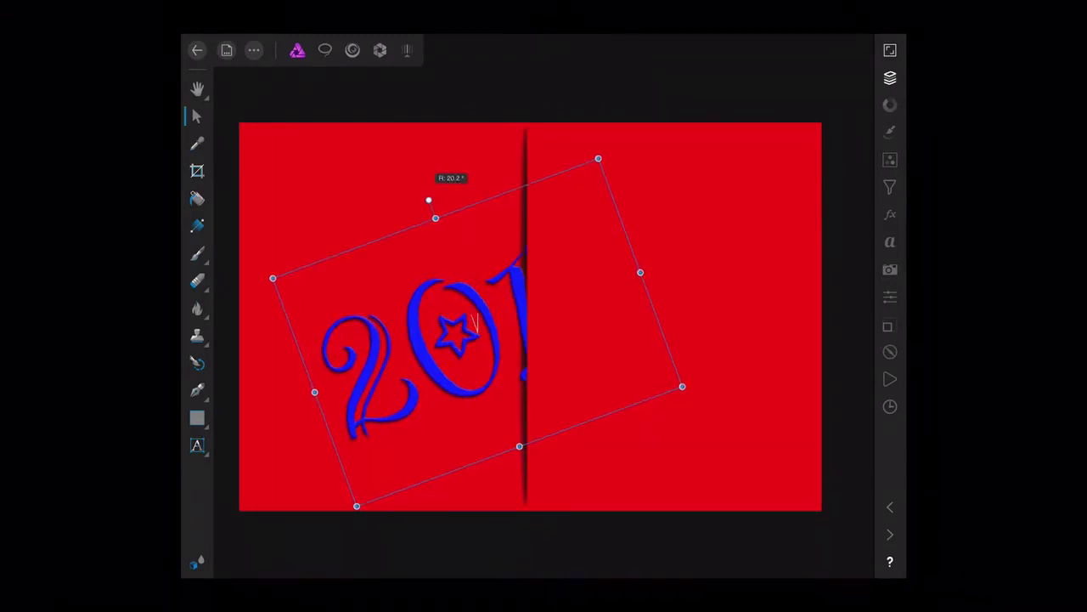
pyautogui.moveTo(477, 332); pyautogui.dragTo(411, 321)
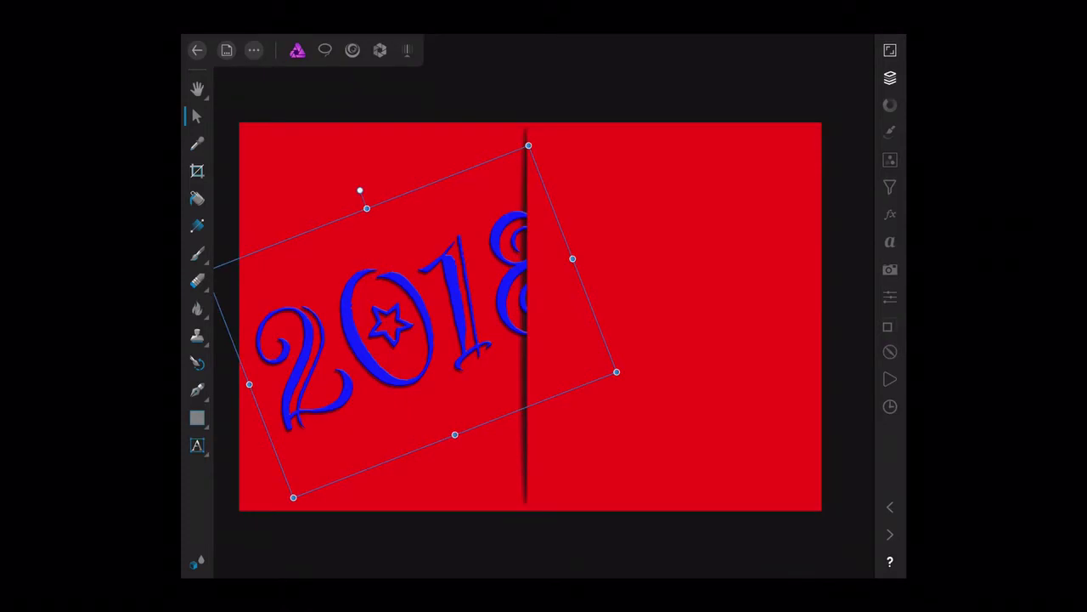
pyautogui.moveTo(293, 497); pyautogui.dragTo(298, 483)
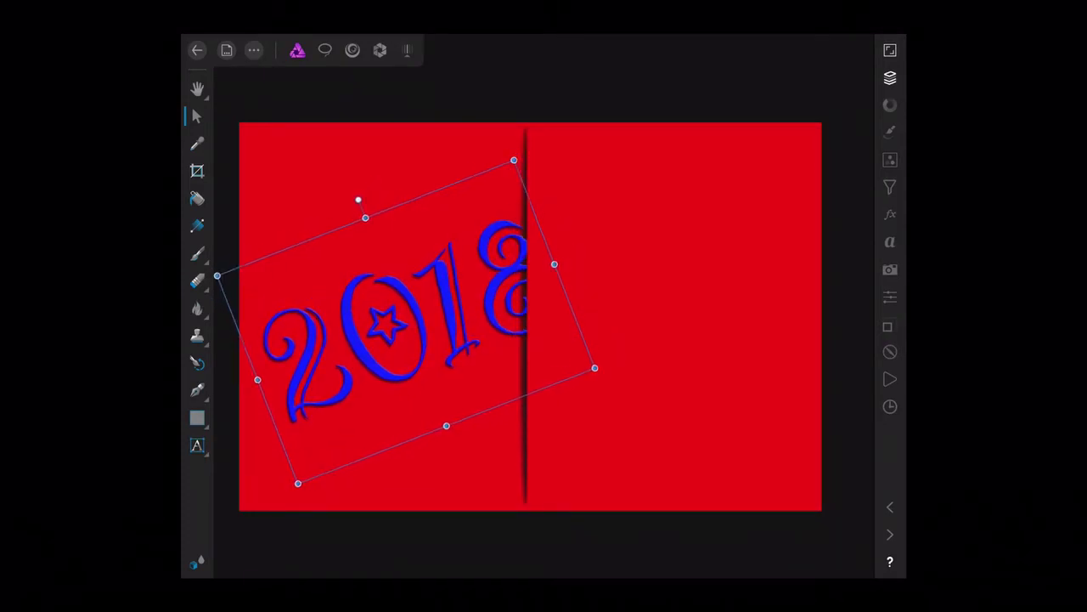
pyautogui.moveTo(390, 323); pyautogui.dragTo(395, 322)
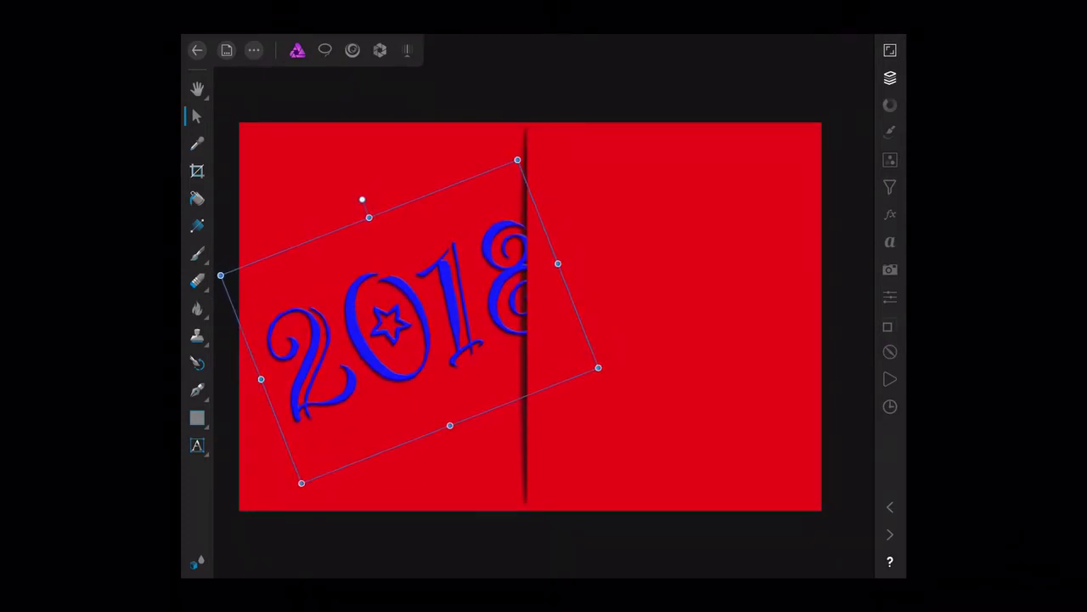
pyautogui.moveTo(362, 200); pyautogui.dragTo(379, 194)
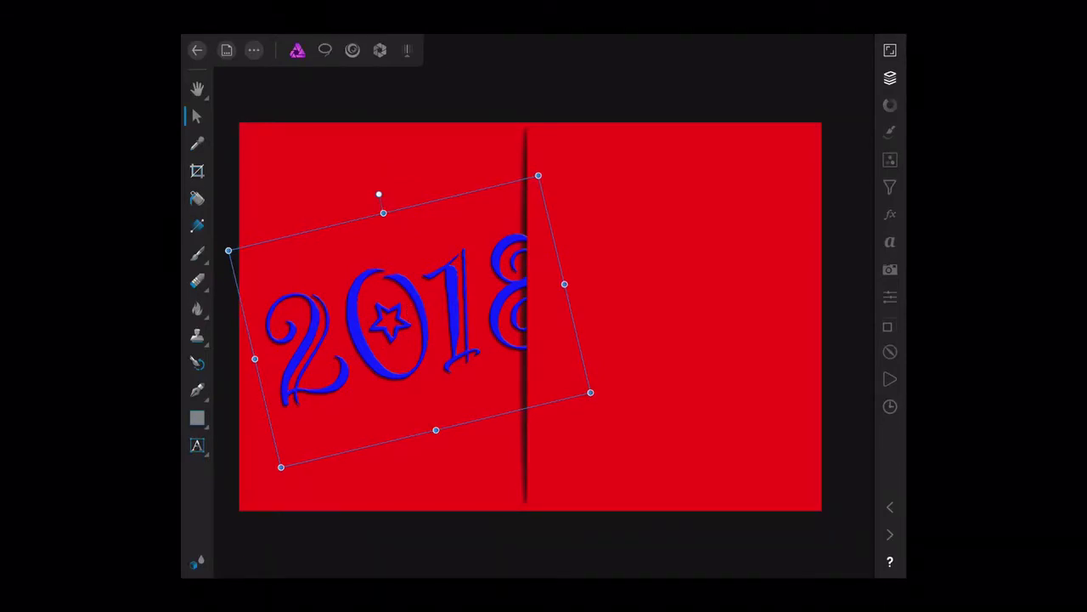
pyautogui.press('h')
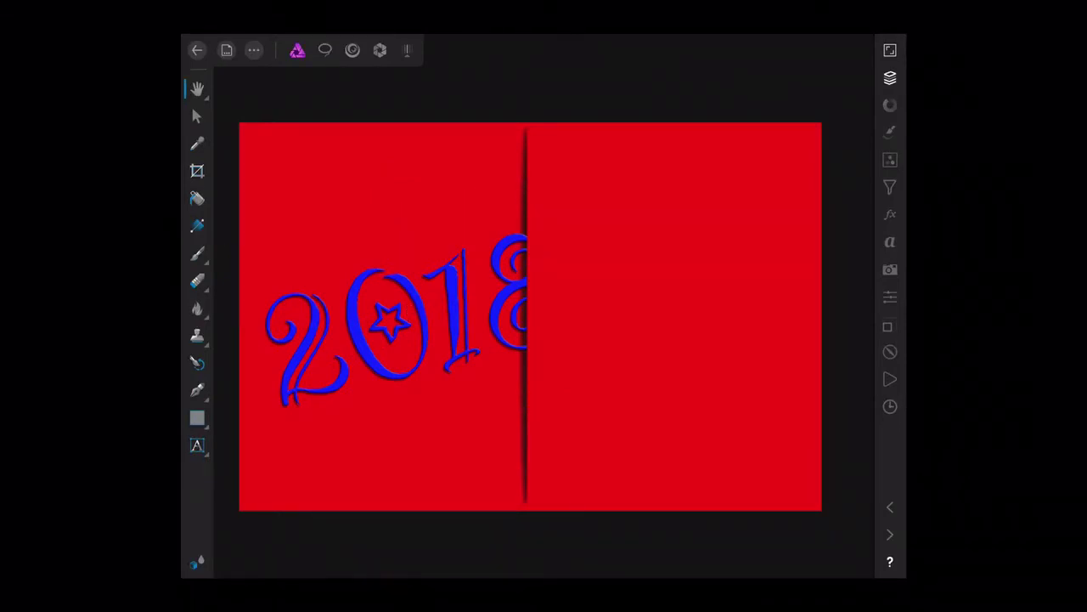
# Above the top fill layer, add artistic text 'happy new yea' on the card's right half
pyautogui.click(889, 78)
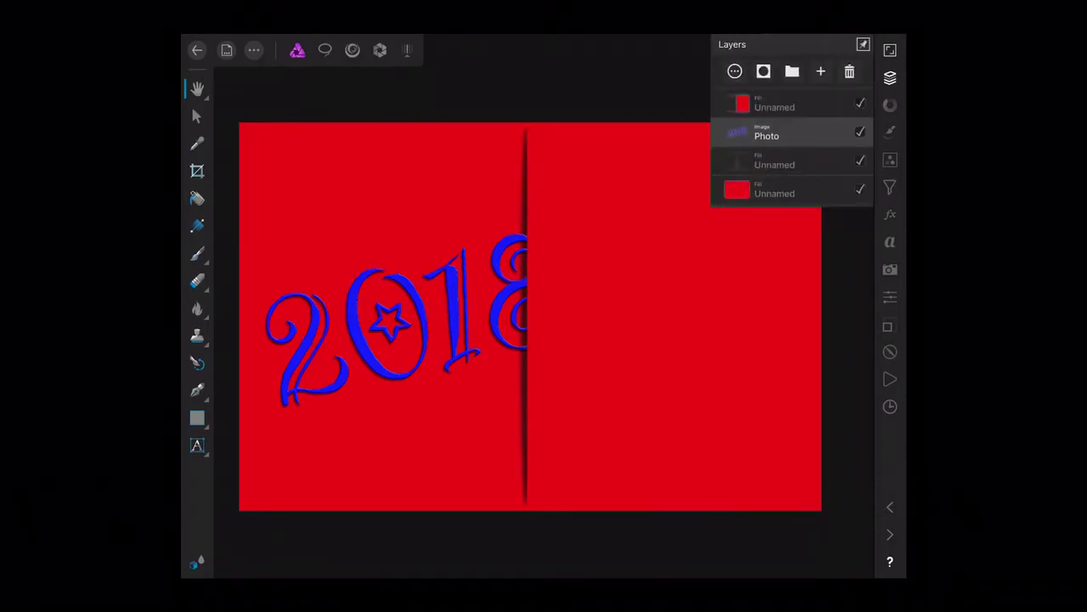
pyautogui.click(775, 104)
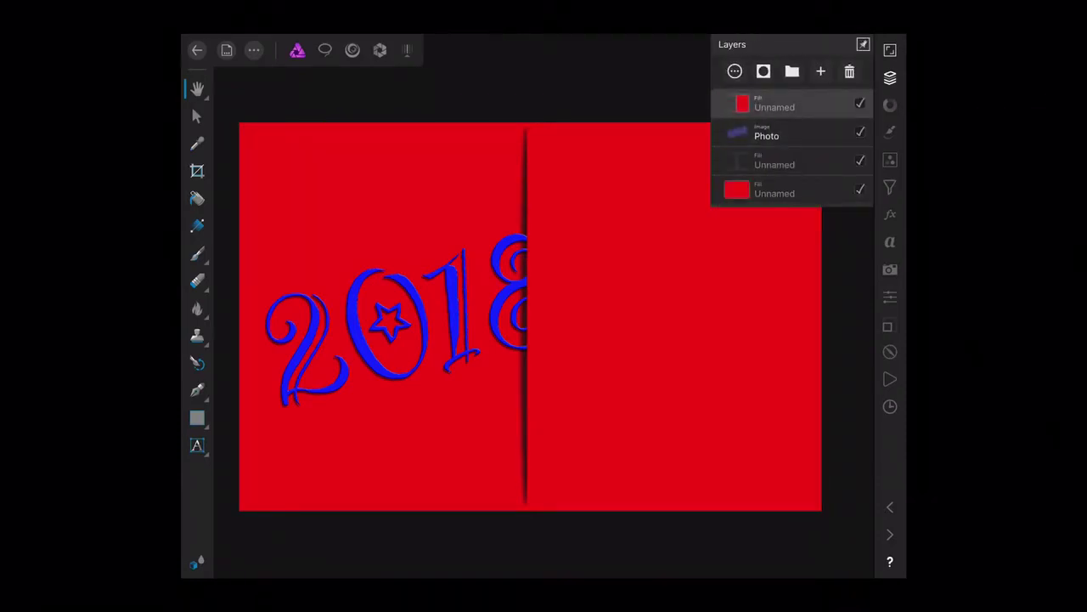
pyautogui.press('t')
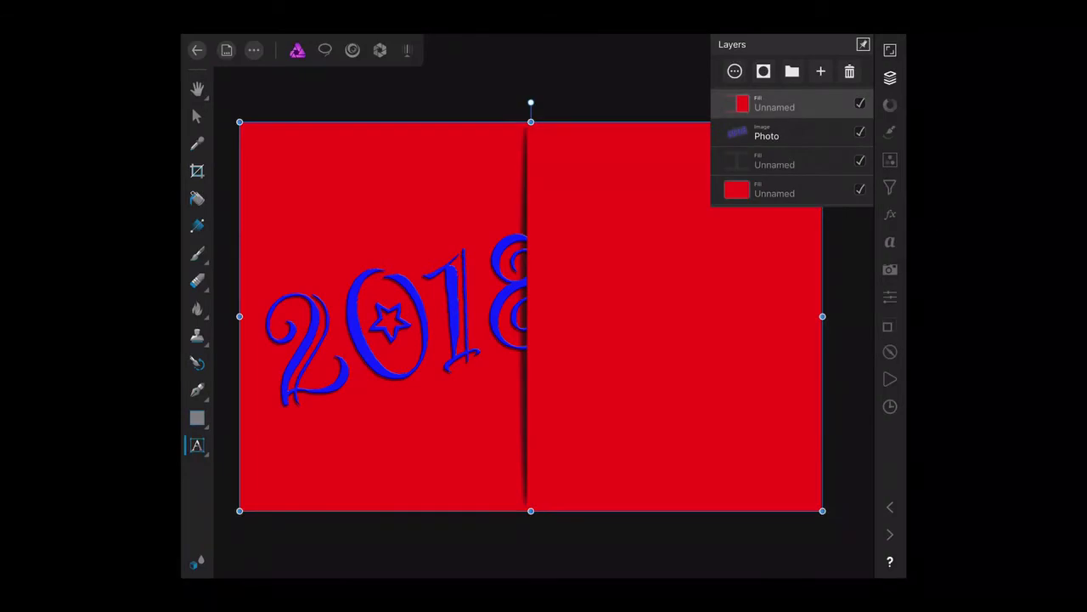
pyautogui.click(578, 306)
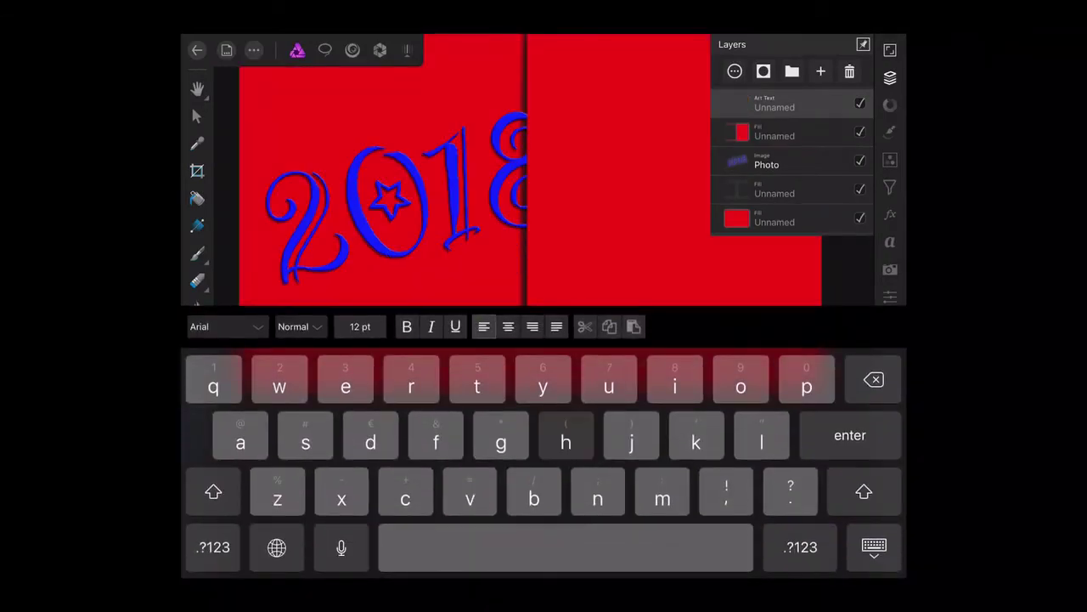
pyautogui.write('happ')
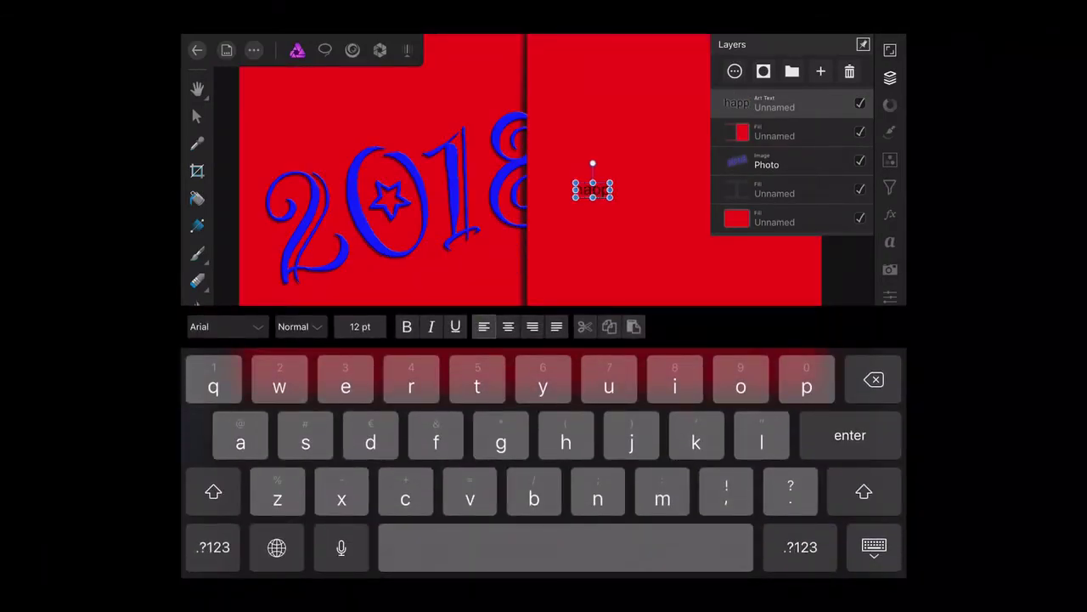
pyautogui.write('y ne')
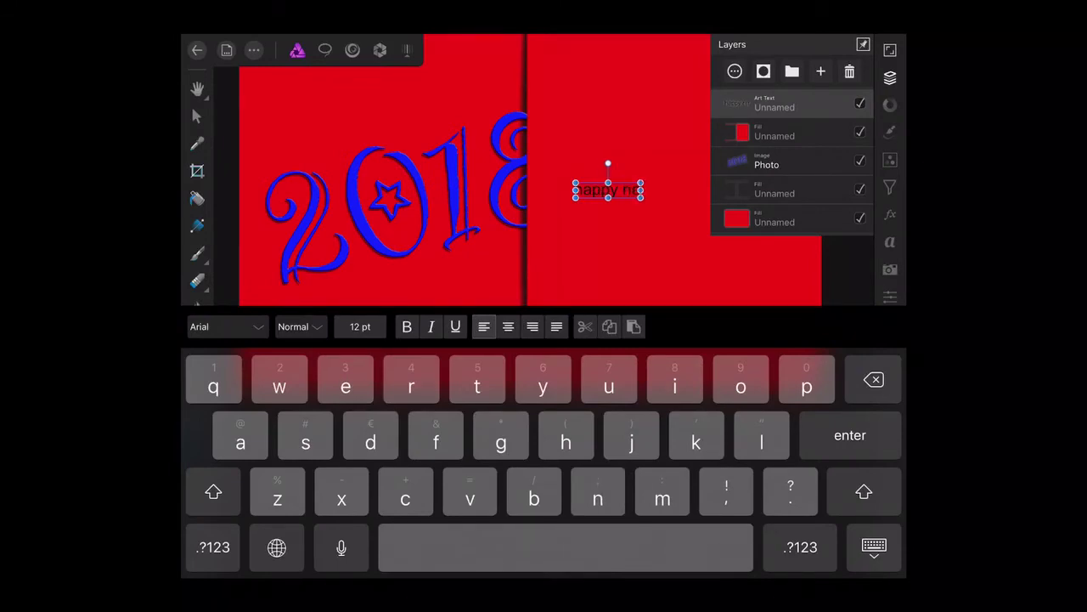
pyautogui.write('w')
pyautogui.write('y')
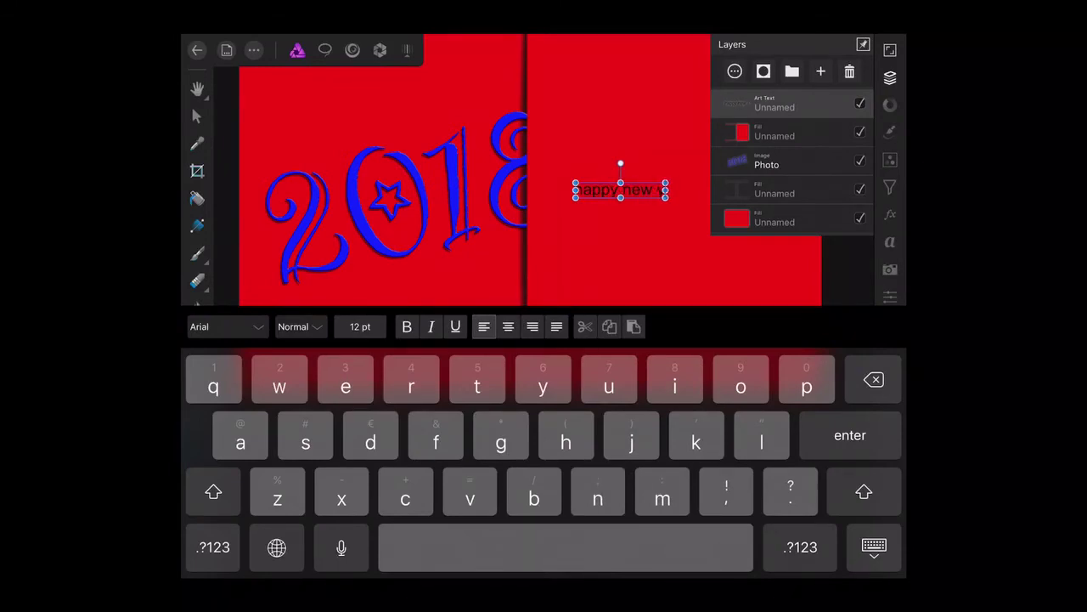
pyautogui.write('ea')
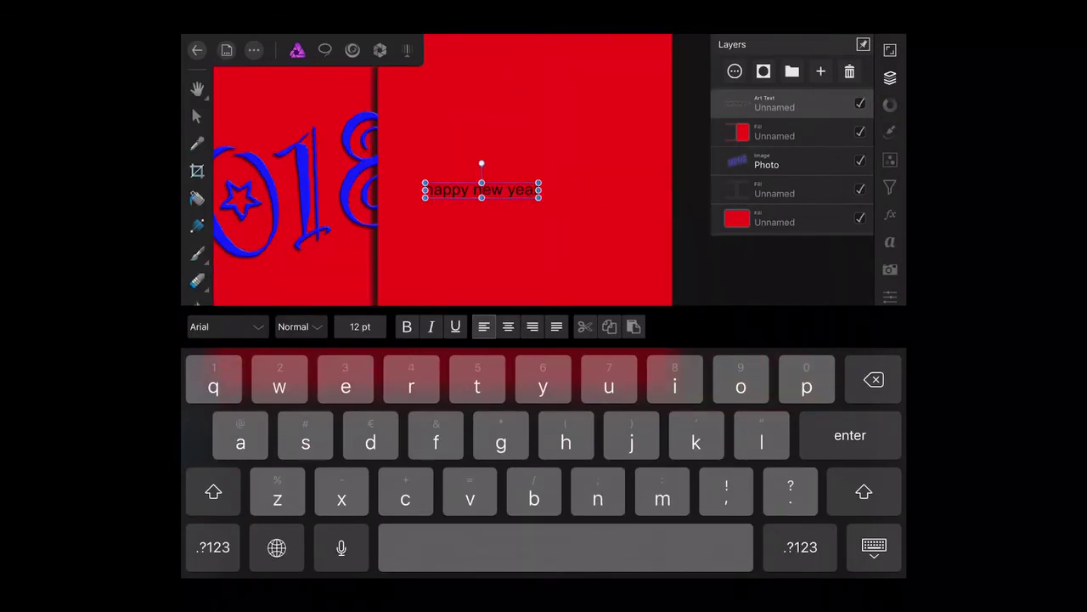
# Finish the 'happy new year' text and drag its corners to enlarge it across the right half
pyautogui.click(874, 547)
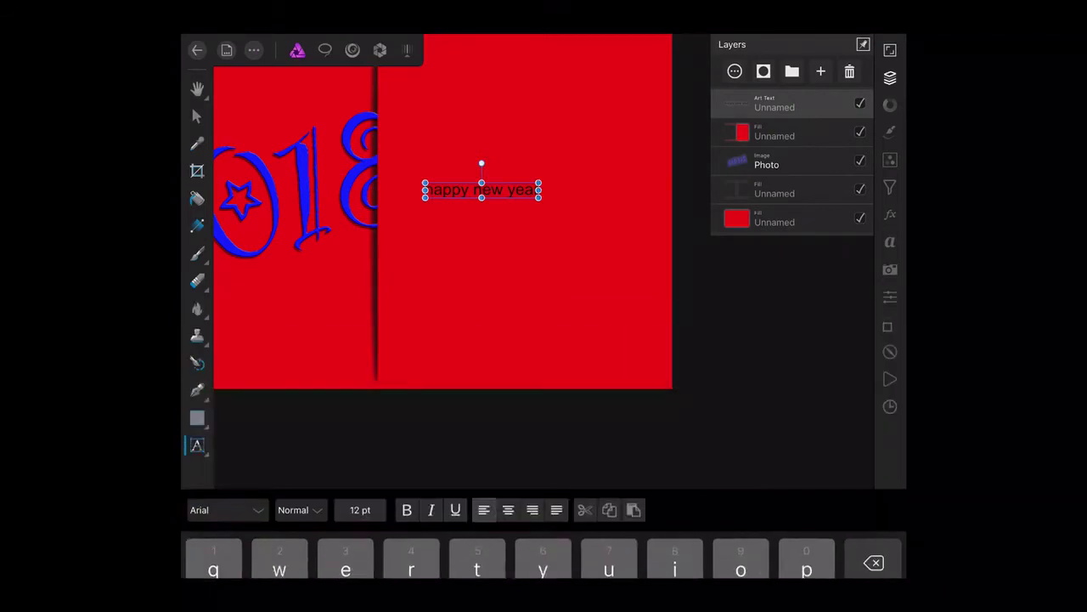
pyautogui.moveTo(539, 197); pyautogui.dragTo(657, 213)
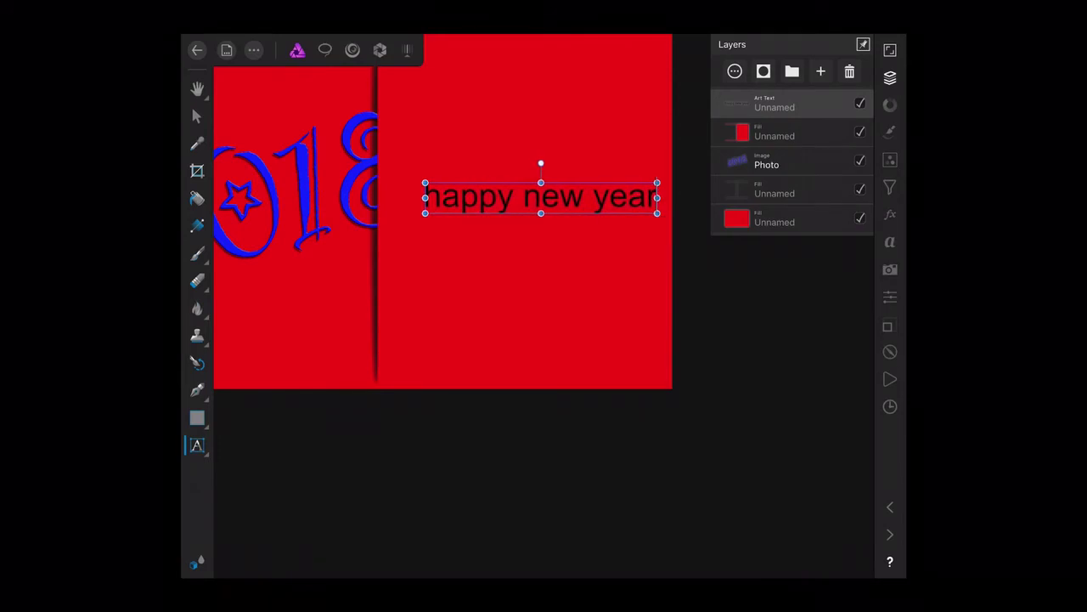
pyautogui.moveTo(425, 182); pyautogui.dragTo(401, 179)
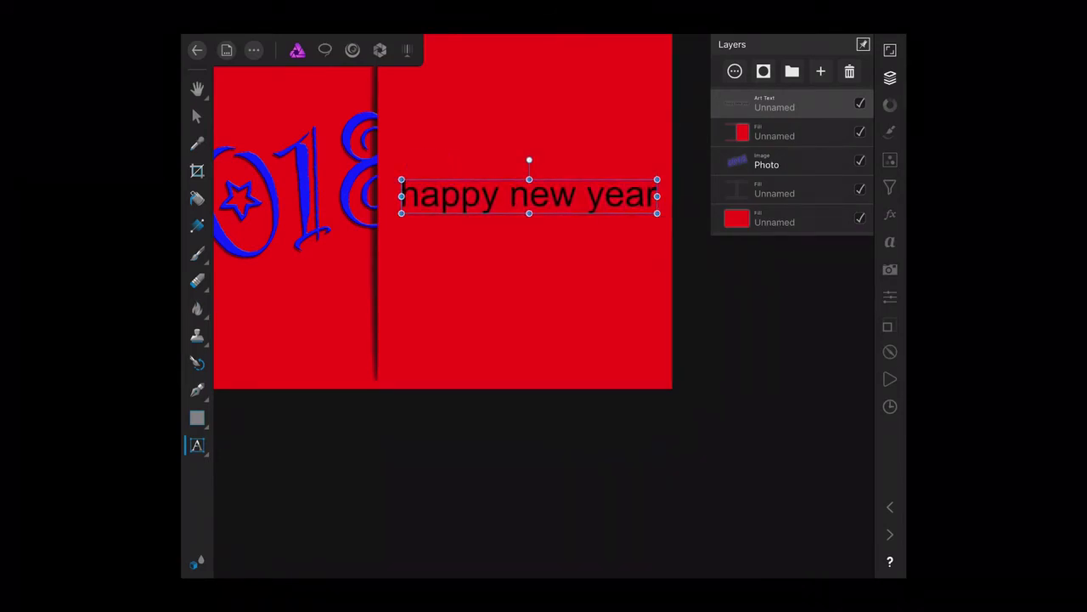
# Move the 'happy new year' text slightly up on the card with the Move tool
pyautogui.click(197, 89)
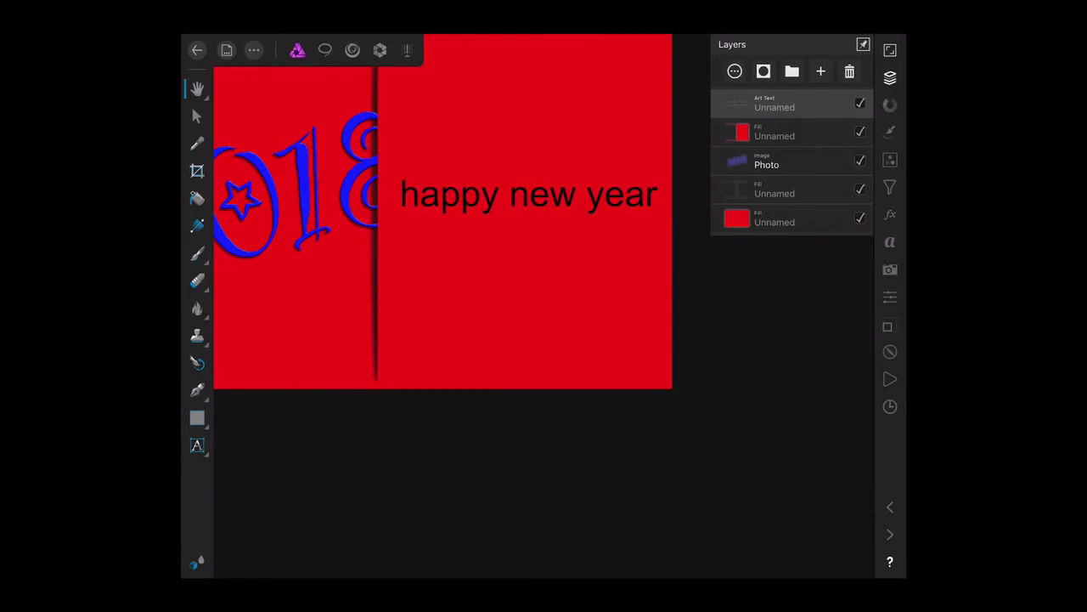
pyautogui.click(197, 115)
pyautogui.moveTo(528, 195); pyautogui.dragTo(530, 184)
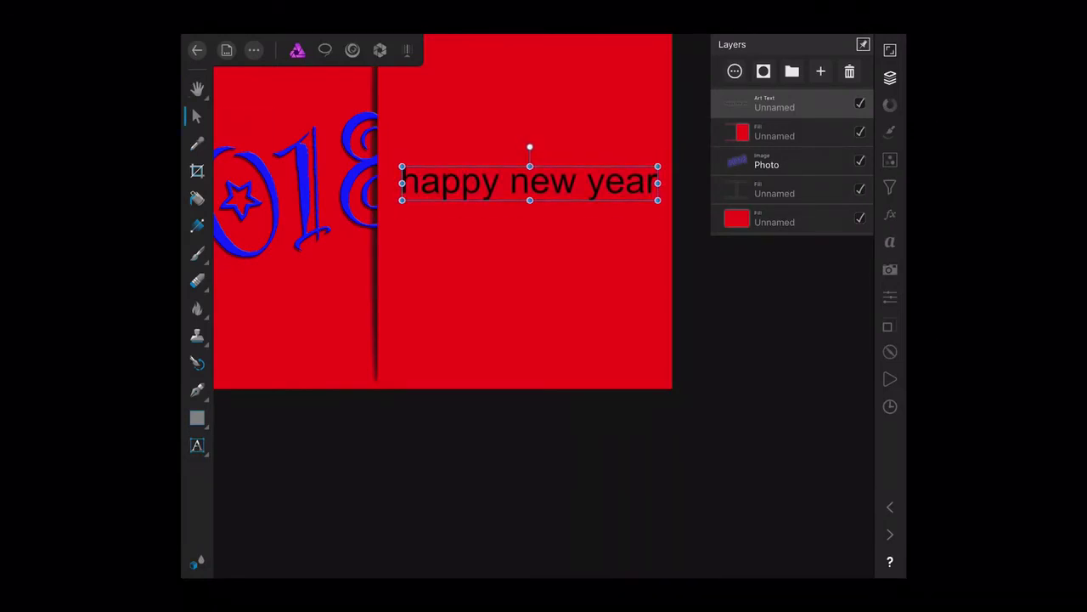
# Set the 'happy new year' text's font to Bradley Hand in the Text studio
pyautogui.click(889, 242)
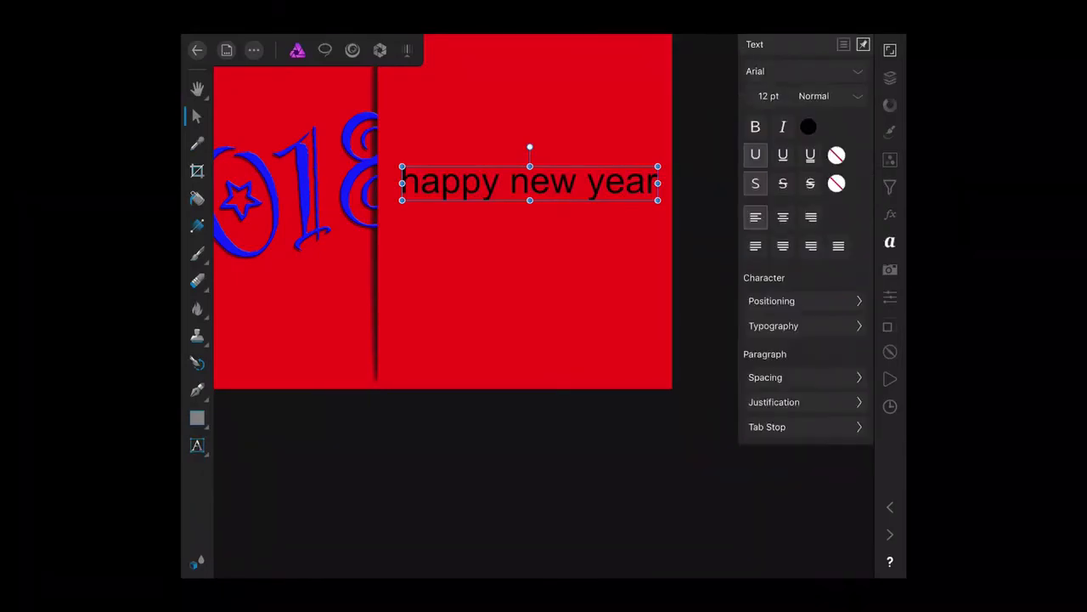
pyautogui.click(803, 72)
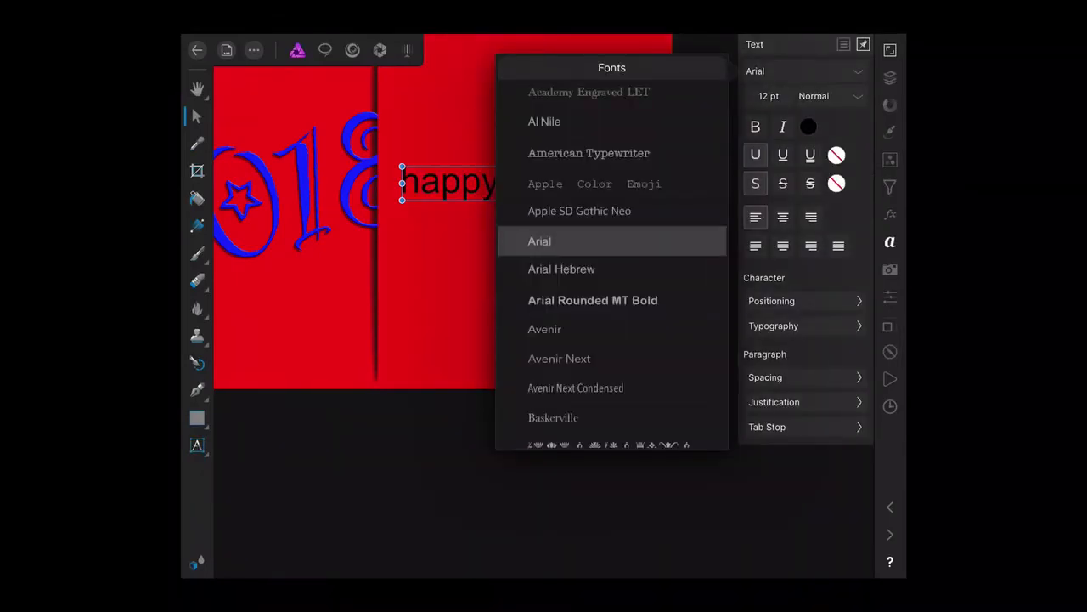
pyautogui.scroll(-5, 612, 264)
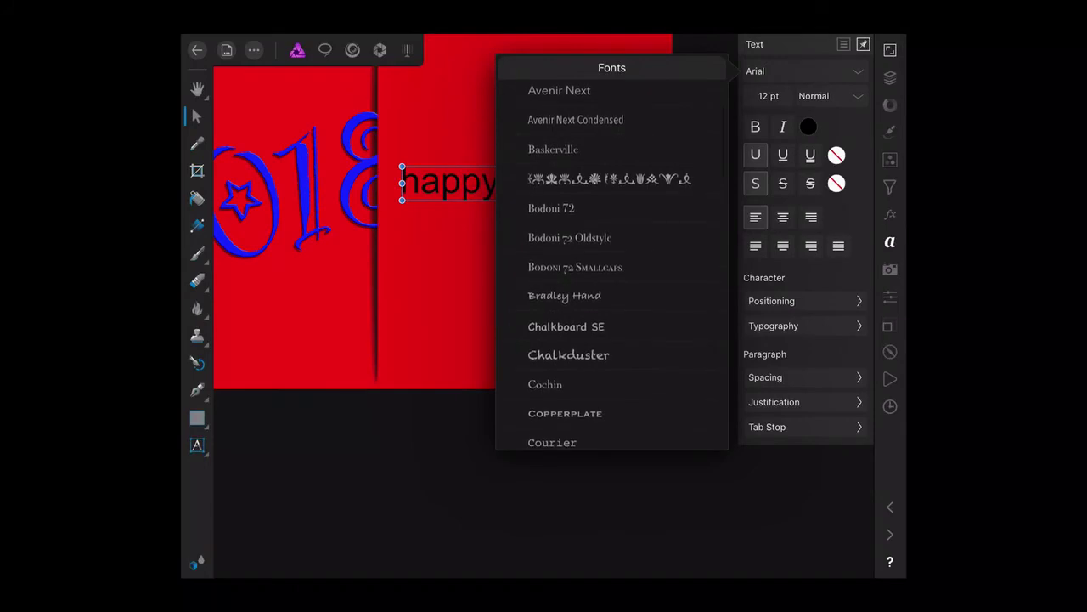
pyautogui.click(564, 286)
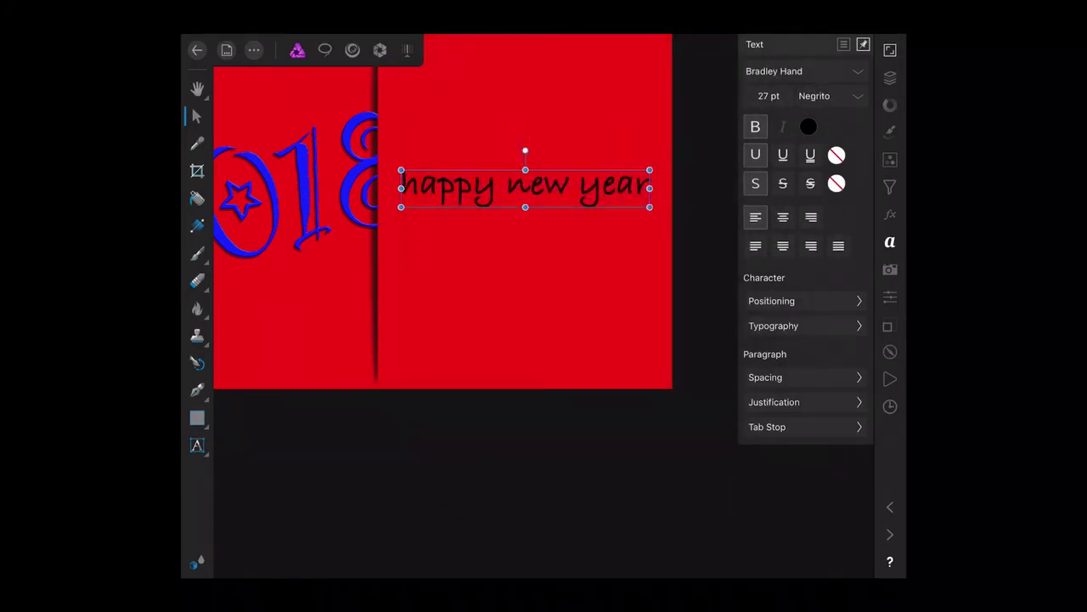
# Try the colour wheel popover, shifting the hue from red toward orange
pyautogui.click(755, 127)
pyautogui.click(837, 154)
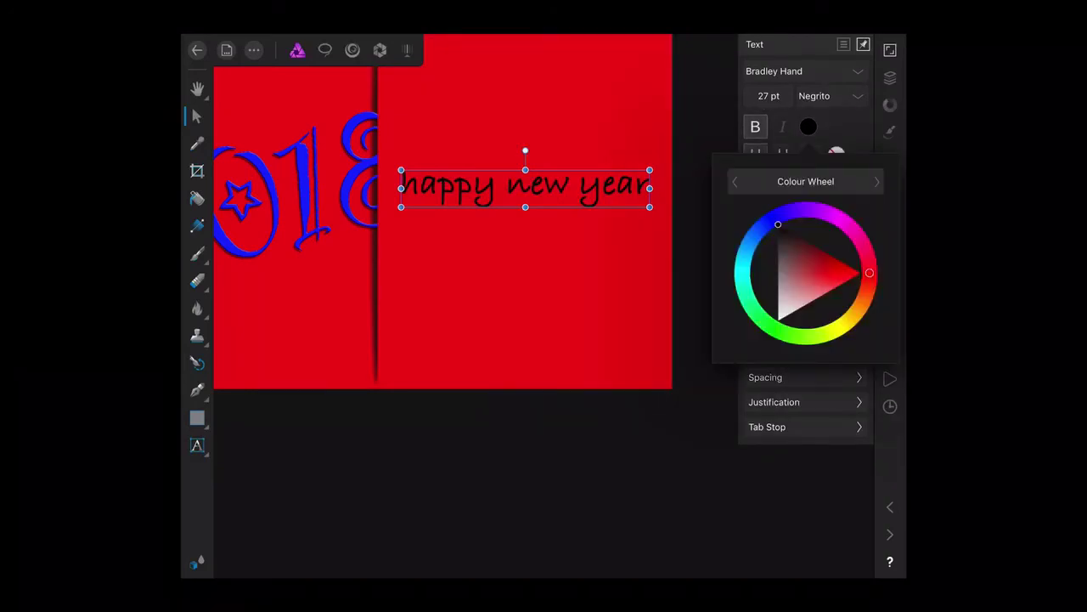
pyautogui.moveTo(869, 273); pyautogui.dragTo(852, 311)
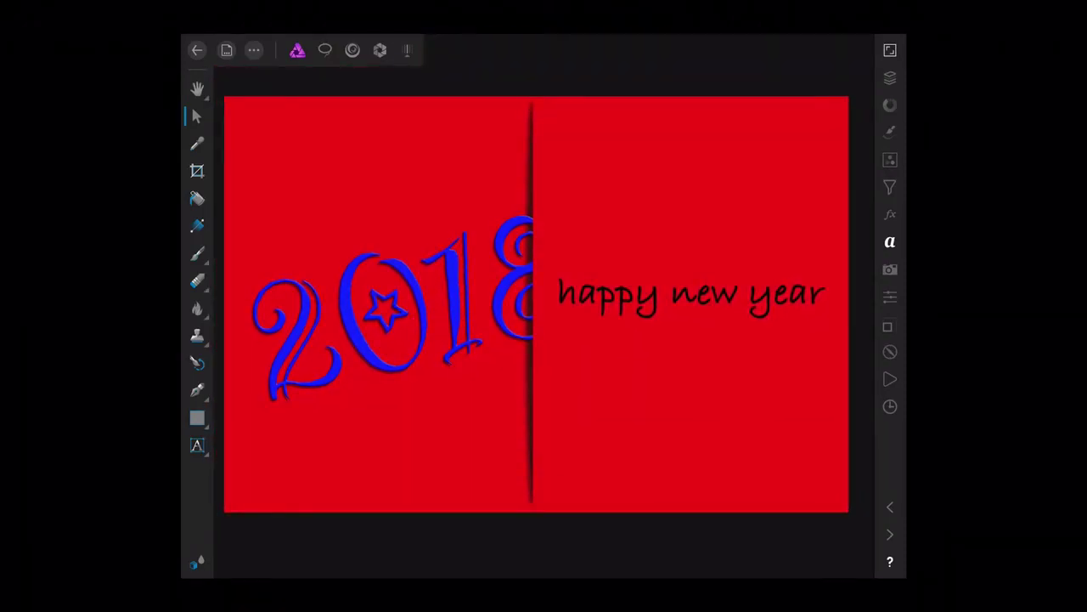
# Select the Art Text layer and turn the 'happy new year' text orange with the Colour studio's hue ring
pyautogui.click(889, 77)
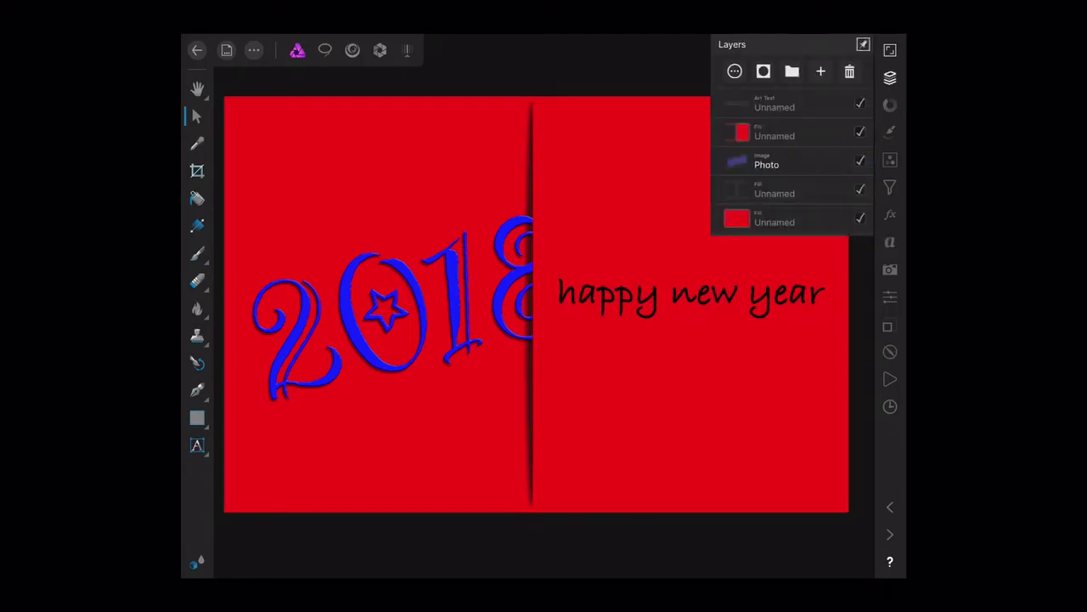
pyautogui.click(775, 102)
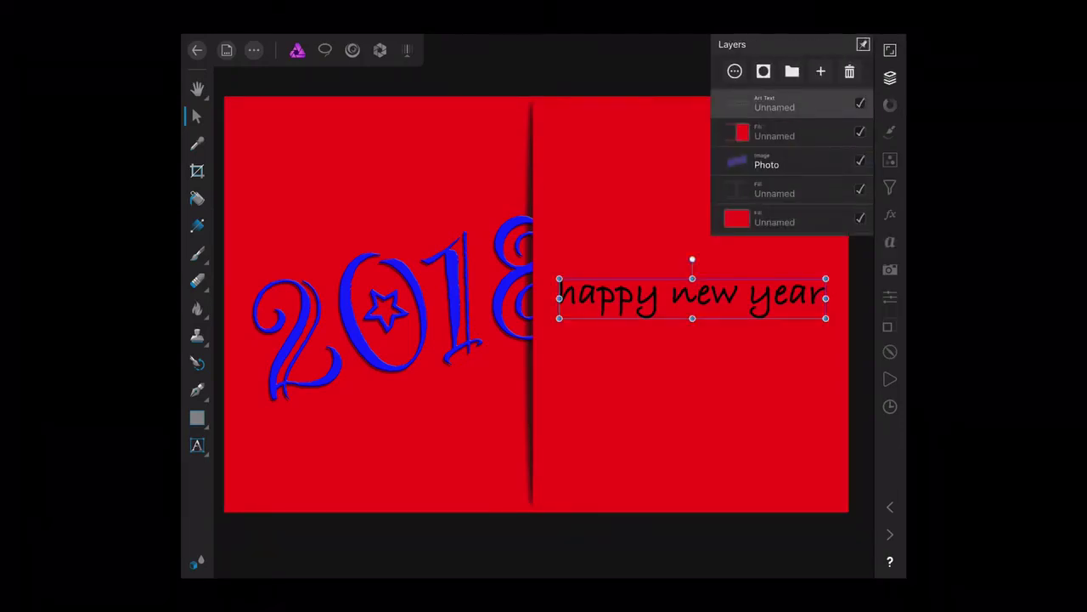
pyautogui.click(889, 103)
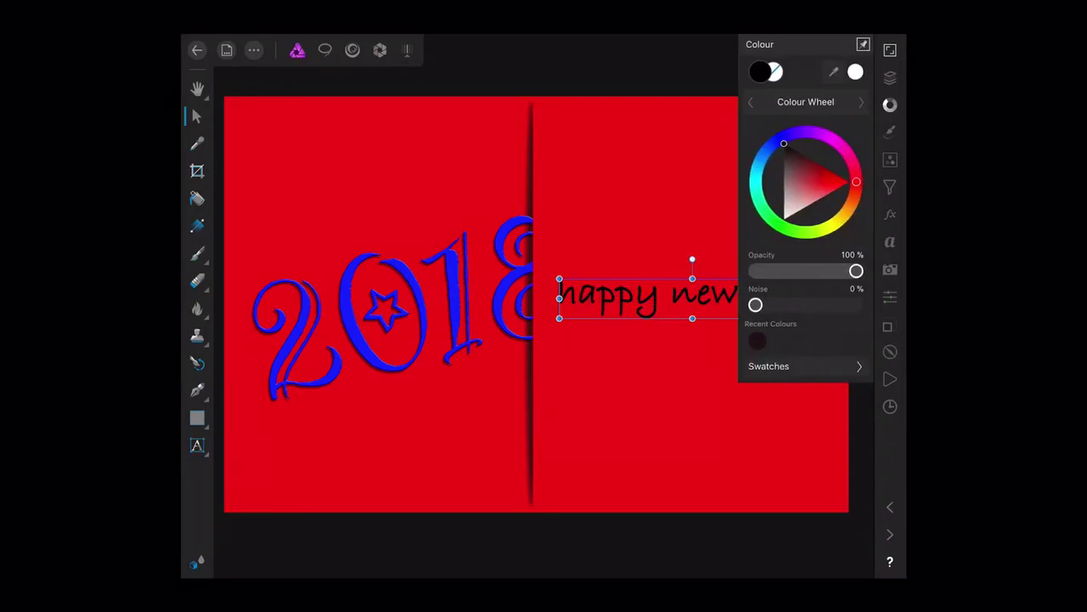
pyautogui.moveTo(856, 181); pyautogui.dragTo(846, 209)
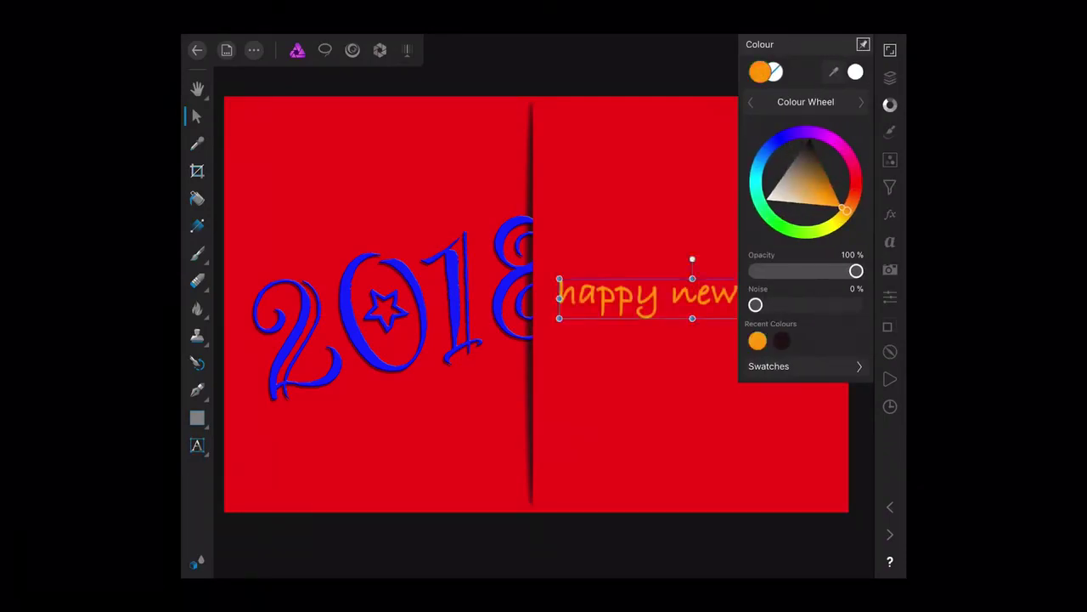
pyautogui.click(889, 103)
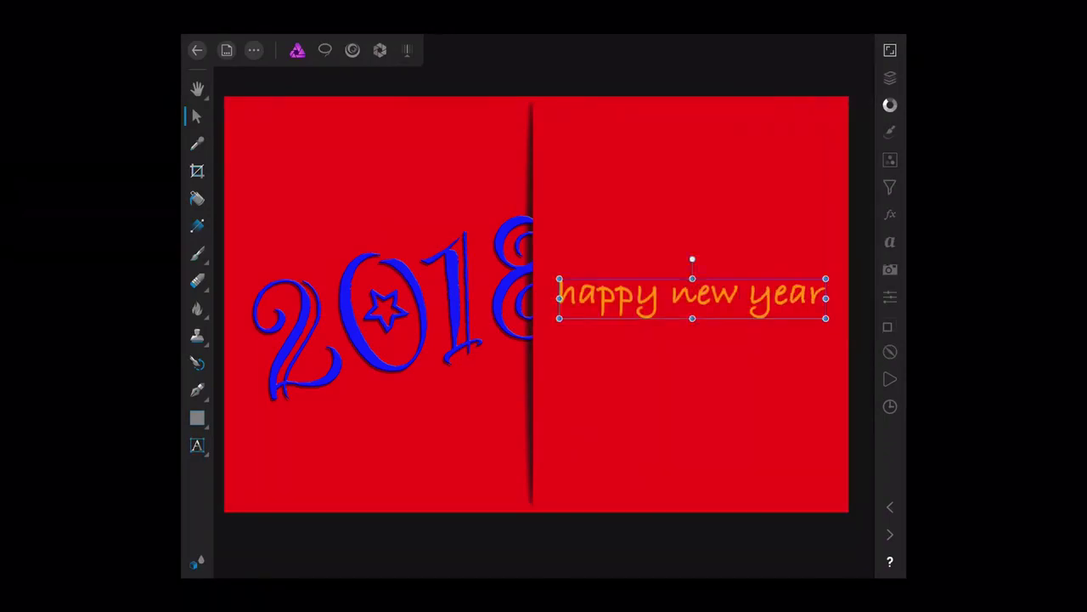
pyautogui.click(197, 89)
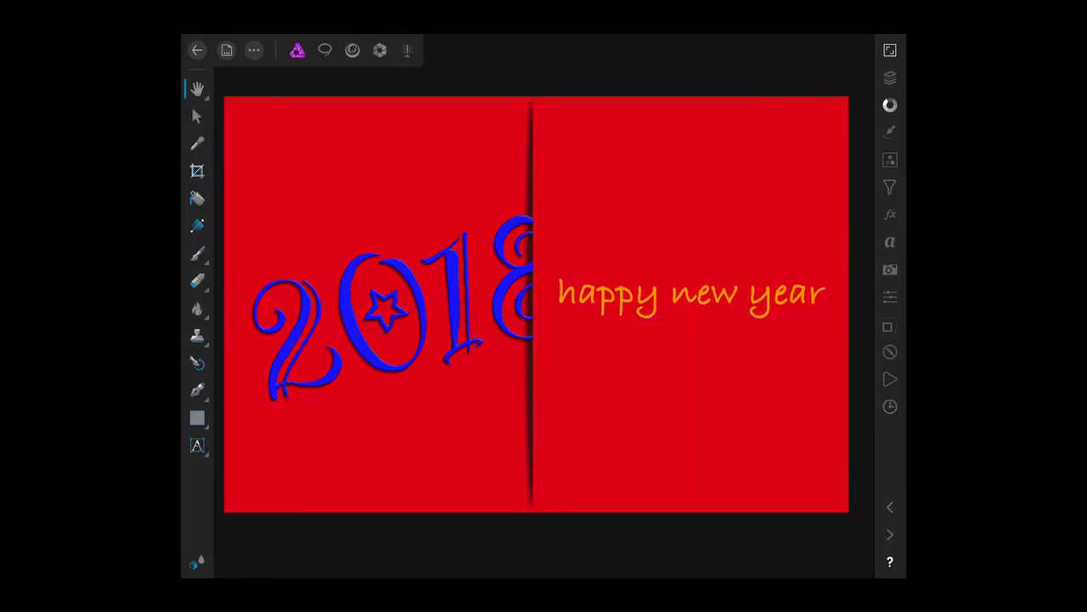